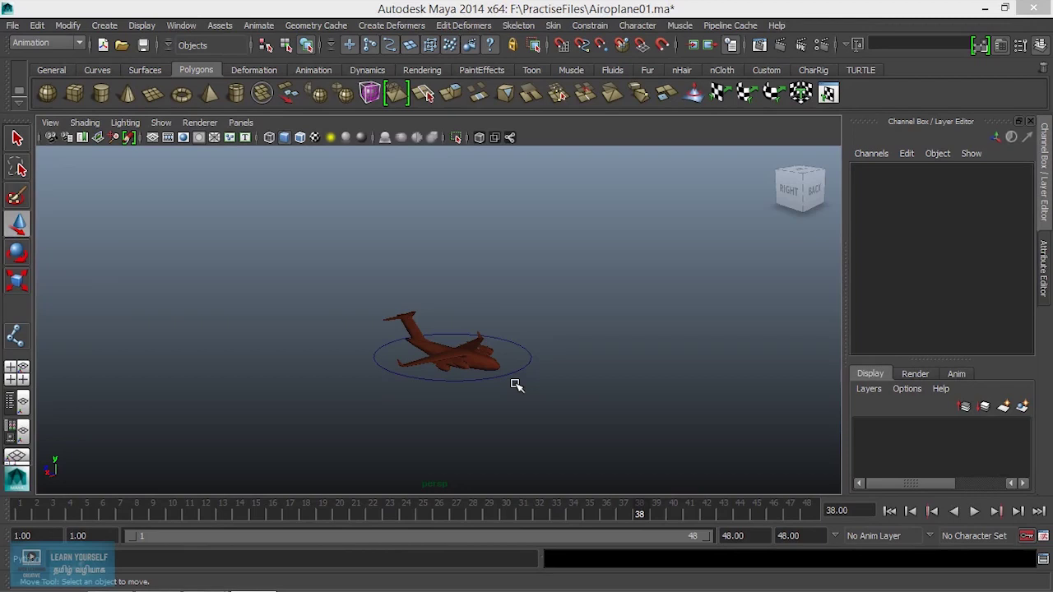
Select the NURBS control circle surrounding the airplane in the perspective view.
{"action": "left_click", "coordinate": [513, 337]}
{"action": "mouse_move", "coordinate": [448, 526]}
{"action": "left_mouse_down"}
{"action": "mouse_move", "coordinate": [93, 526]}
{"action": "mouse_move", "coordinate": [538, 518]}
{"action": "left_mouse_up"}
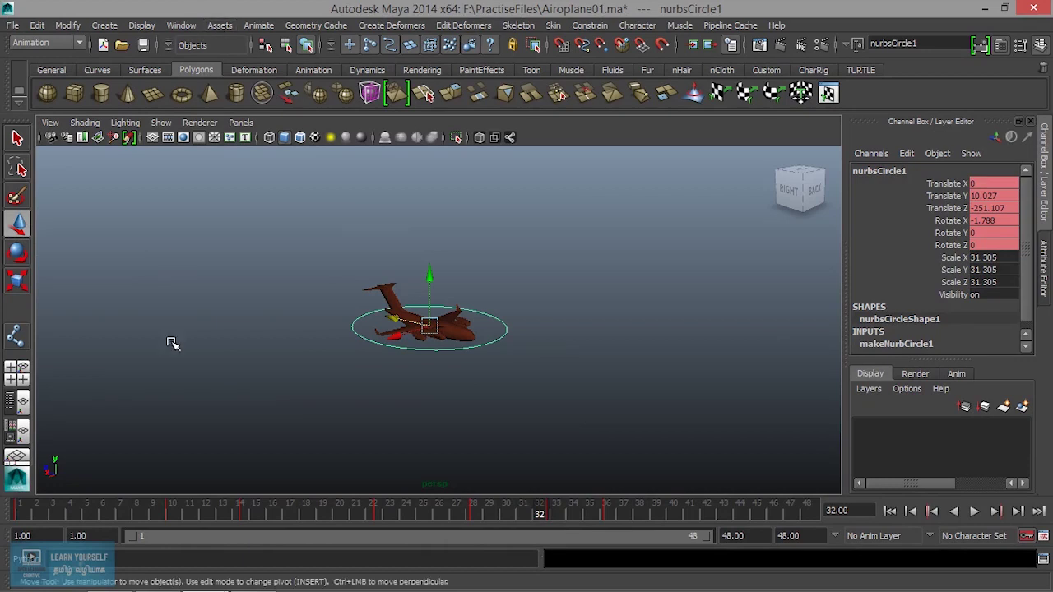
Rename the airplane's circle to cc_Global01 in the Channel Box and reselect it.
{"action": "left_click", "coordinate": [431, 415]}
{"action": "left_click_drag", "start_coordinate": [499, 321], "coordinate": [531, 356]}
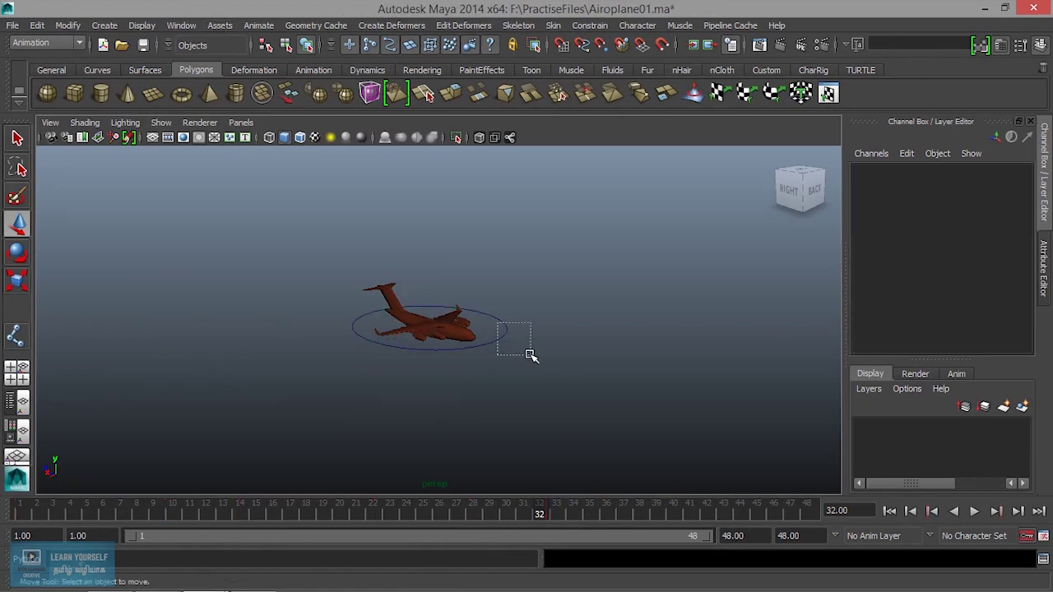
{"action": "double_click", "coordinate": [898, 172]}
{"action": "type", "text": "cc_Global01"}
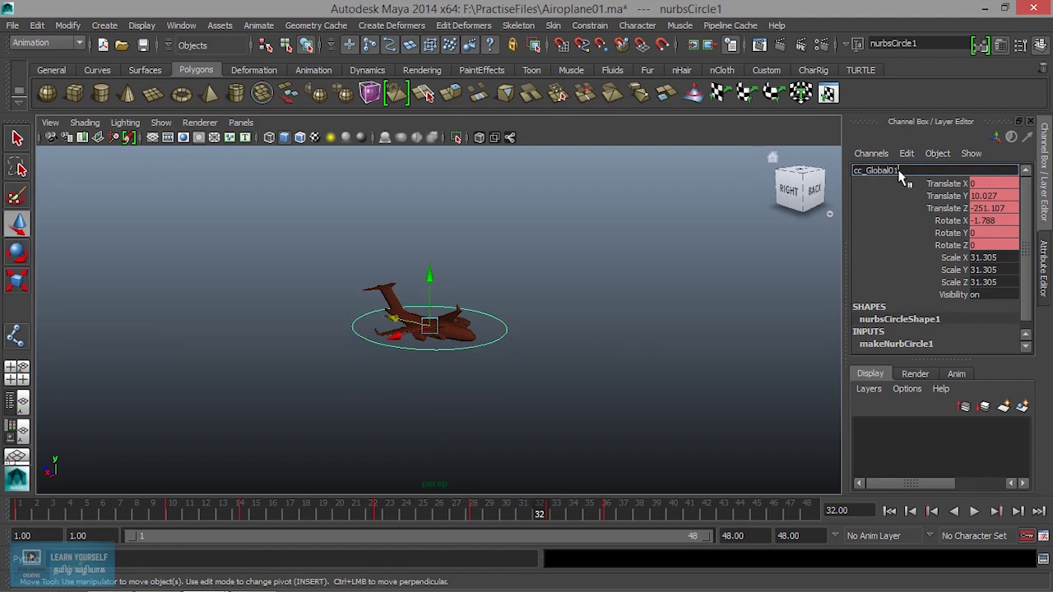
{"action": "key", "text": "Return"}
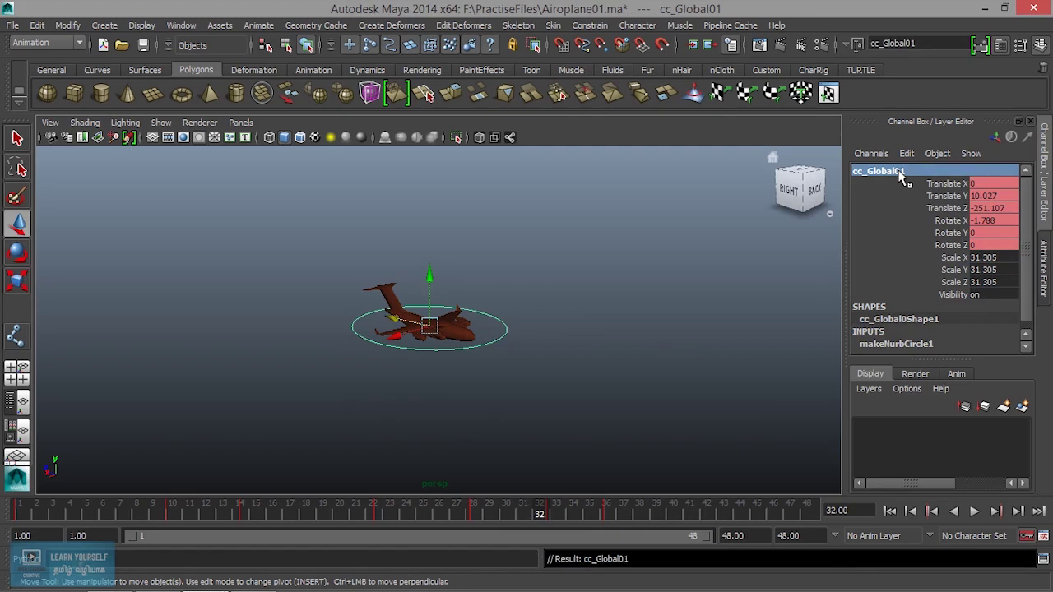
{"action": "left_click", "coordinate": [537, 369]}
{"action": "left_click_drag", "start_coordinate": [503, 331], "coordinate": [567, 414]}
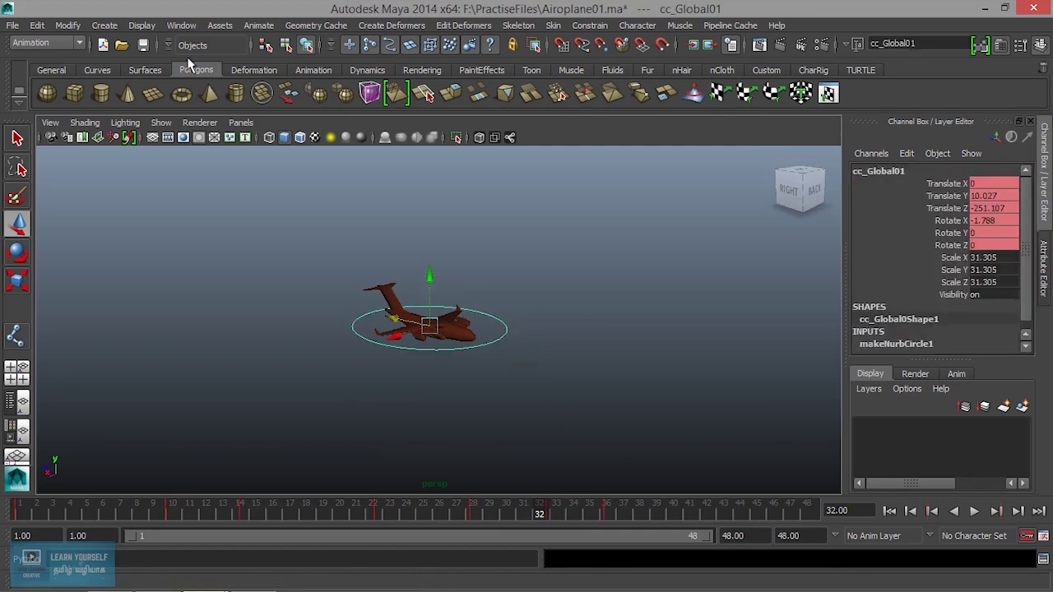
{"action": "left_click", "coordinate": [181, 25]}
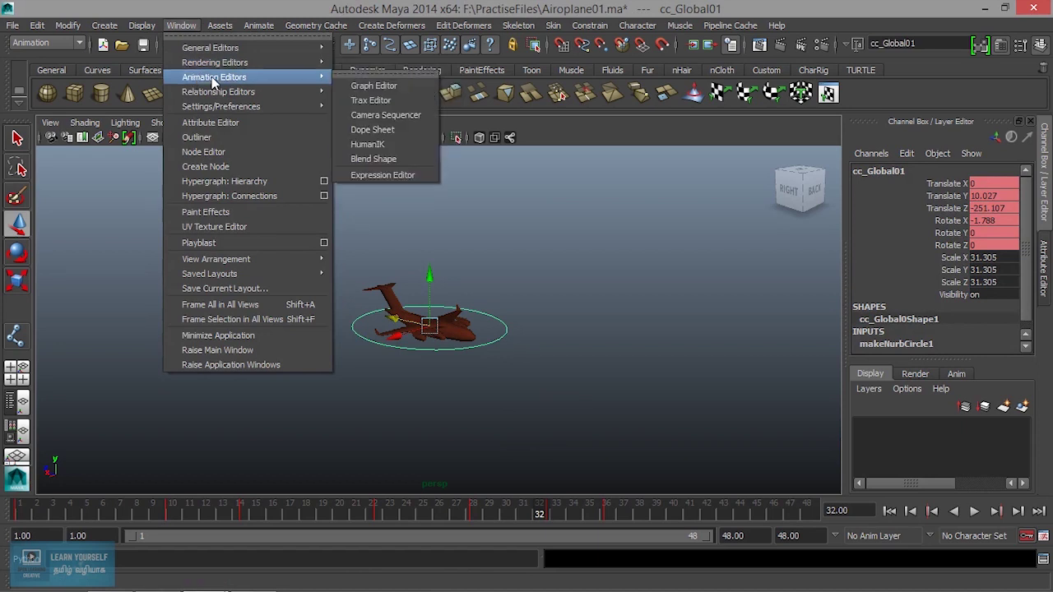
{"action": "mouse_move", "coordinate": [213, 76]}
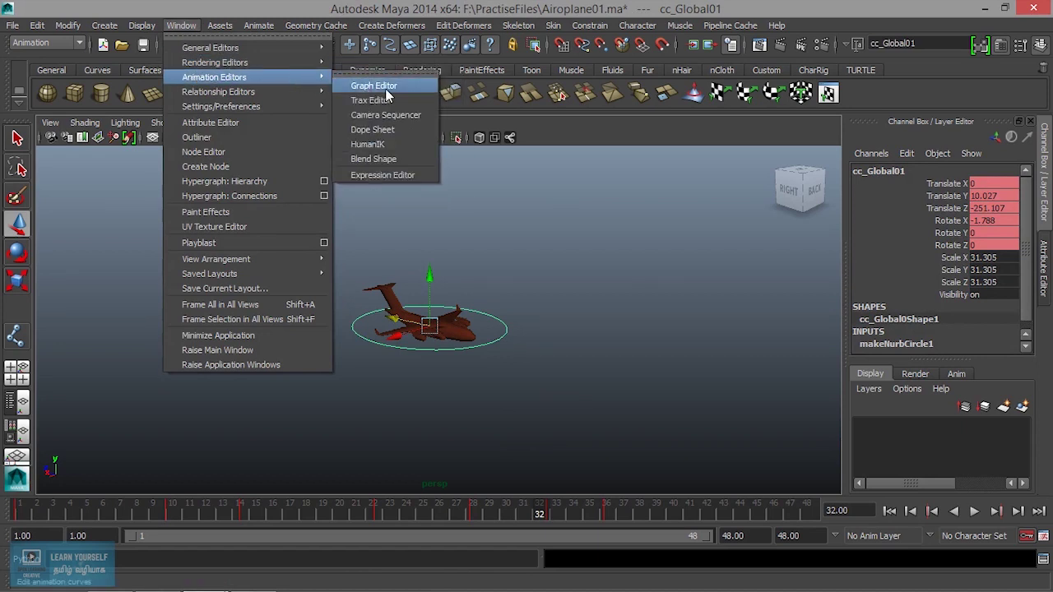
Show the Graph Editor in the main view, then switch to the Persp/Graph panel layout.
{"action": "left_click", "coordinate": [465, 209]}
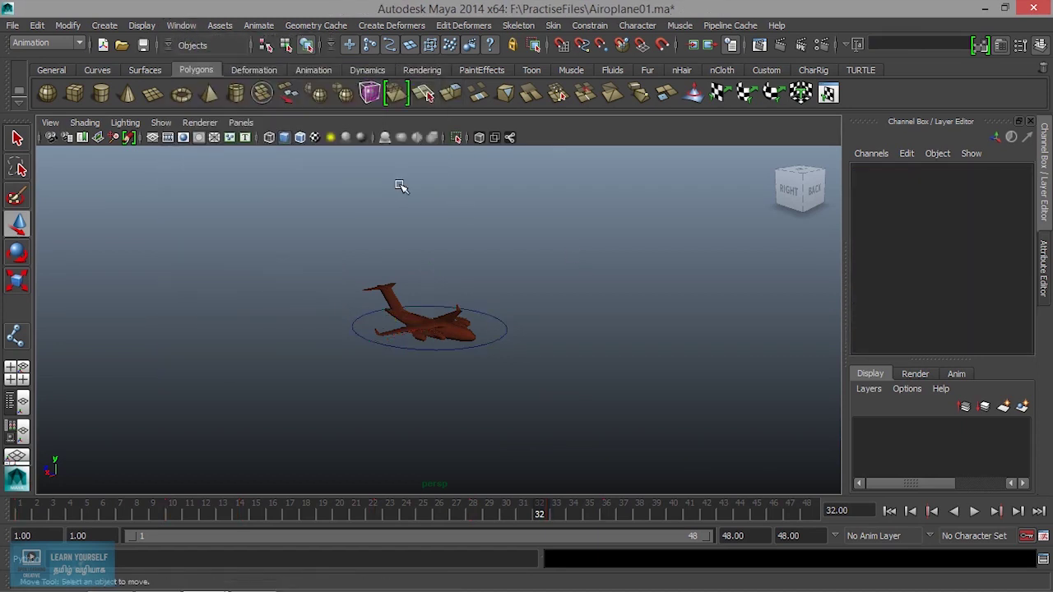
{"action": "left_click", "coordinate": [240, 123]}
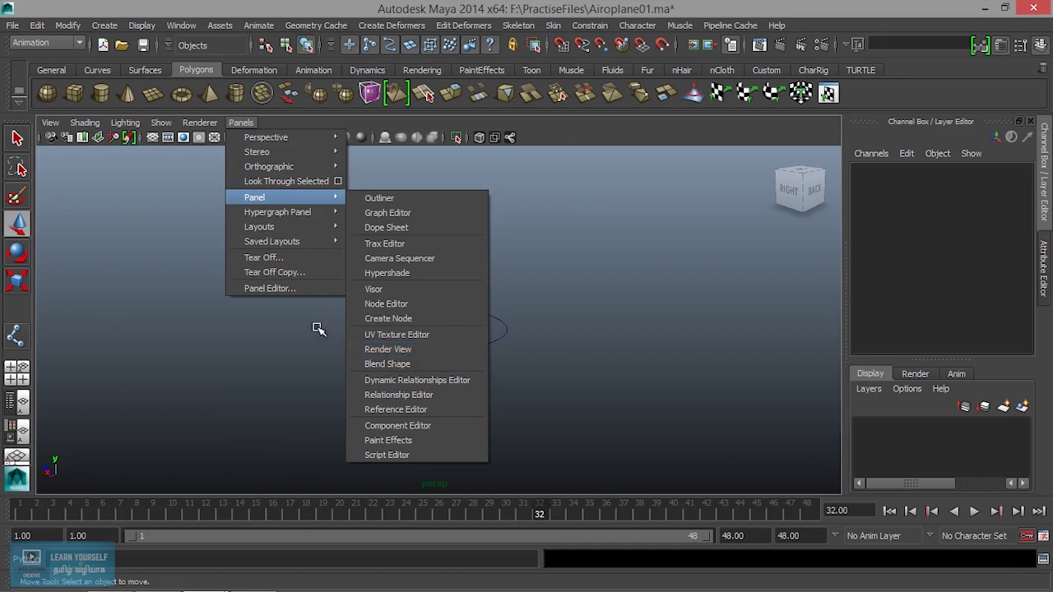
{"action": "mouse_move", "coordinate": [255, 197]}
{"action": "left_click", "coordinate": [384, 213]}
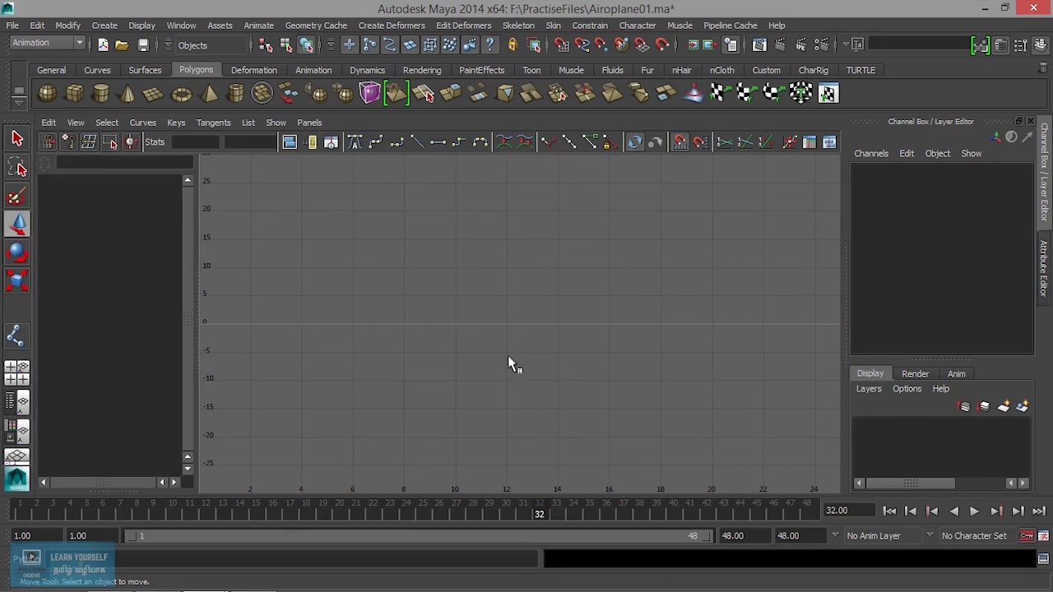
{"action": "right_click", "coordinate": [22, 403]}
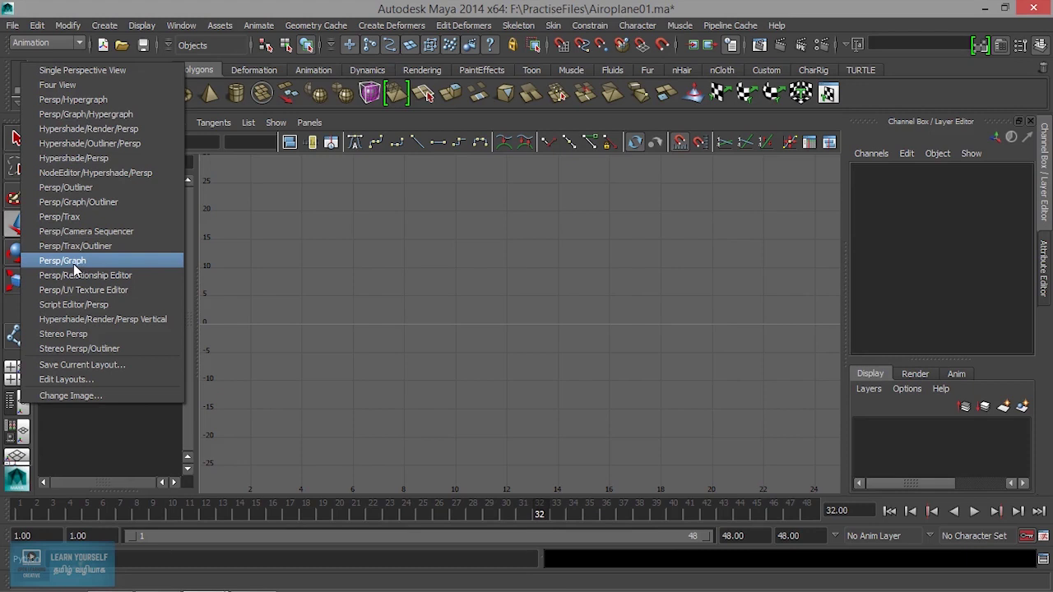
{"action": "left_click", "coordinate": [73, 260]}
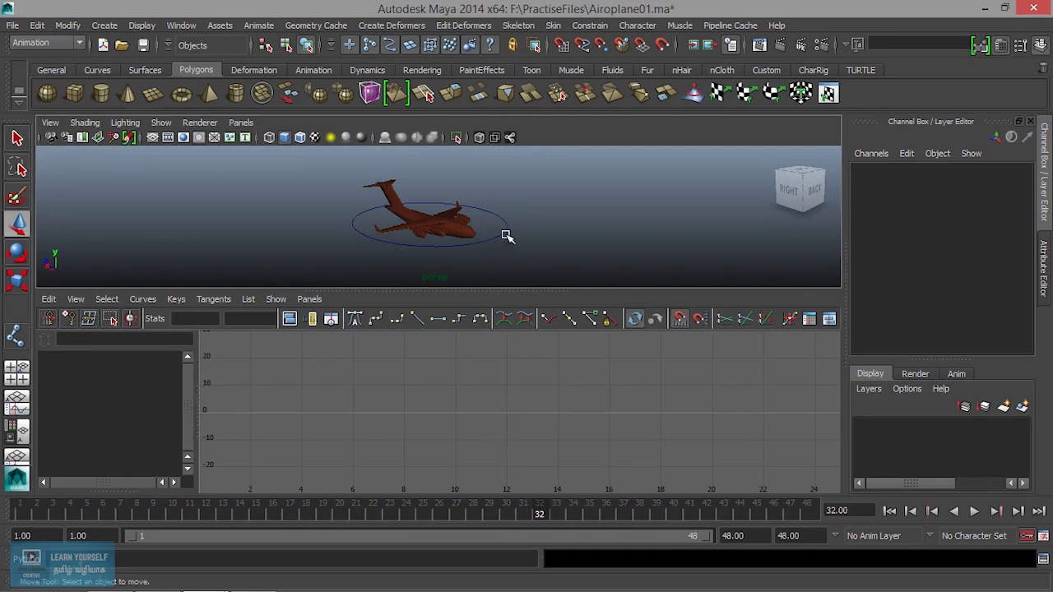
Go full screen with Ctrl+Space and select cc_Global01 to load its curves.
{"action": "key", "text": "ctrl+space"}
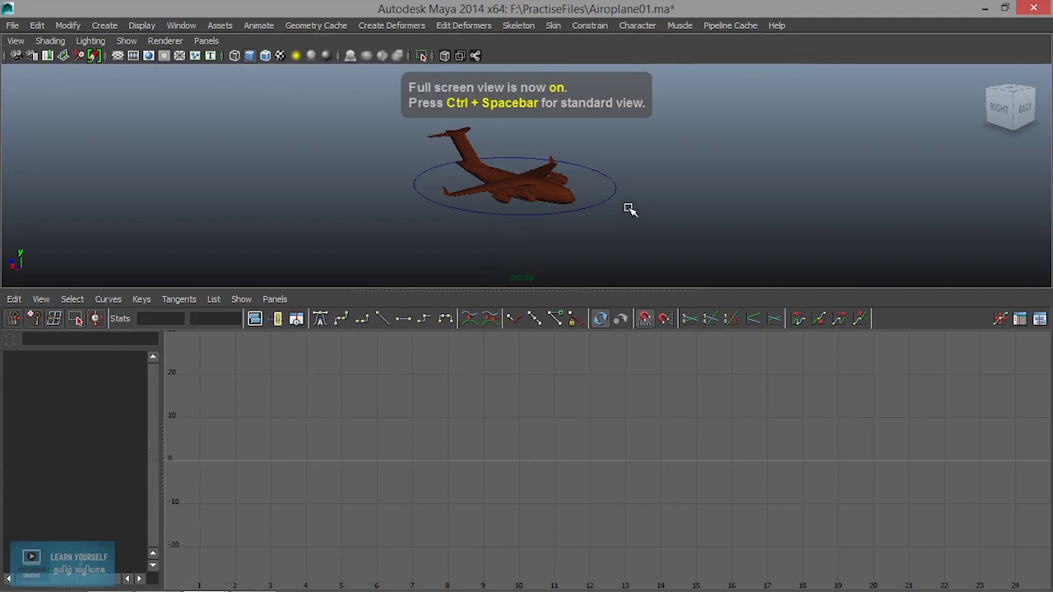
{"action": "left_click_drag", "start_coordinate": [614, 170], "coordinate": [640, 223]}
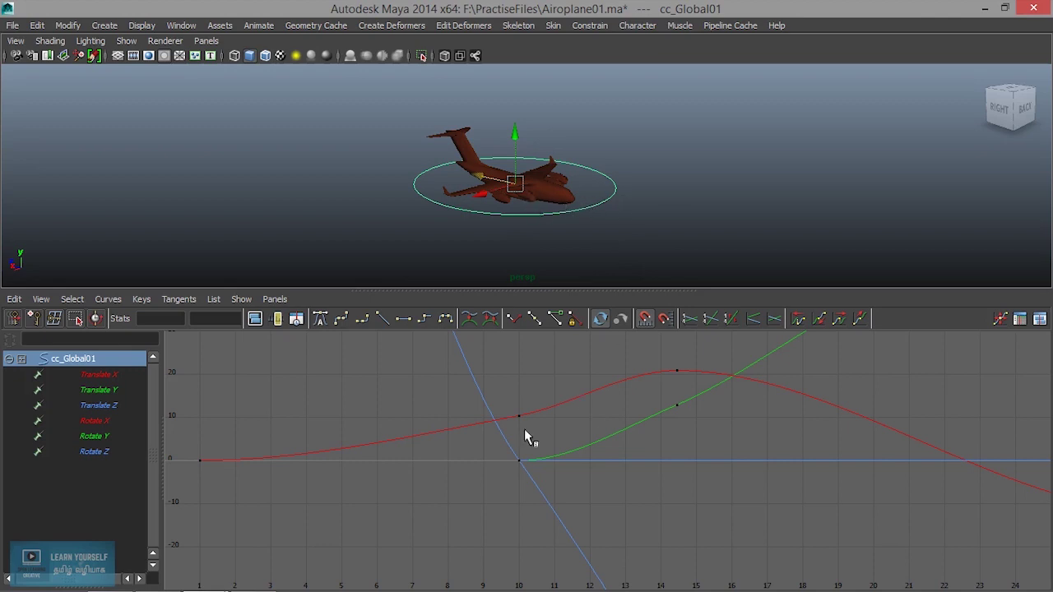
Frame all six cc_Global01 curves in the graph, then display only Translate X.
{"action": "mouse_move", "coordinate": [557, 462]}
{"action": "middle_mouse_down", "text": "alt"}
{"action": "mouse_move", "coordinate": [522, 463]}
{"action": "mouse_move", "coordinate": [490, 491]}
{"action": "mouse_move", "coordinate": [501, 469]}
{"action": "mouse_move", "coordinate": [623, 491]}
{"action": "mouse_move", "coordinate": [566, 467]}
{"action": "middle_mouse_up", "text": "alt"}
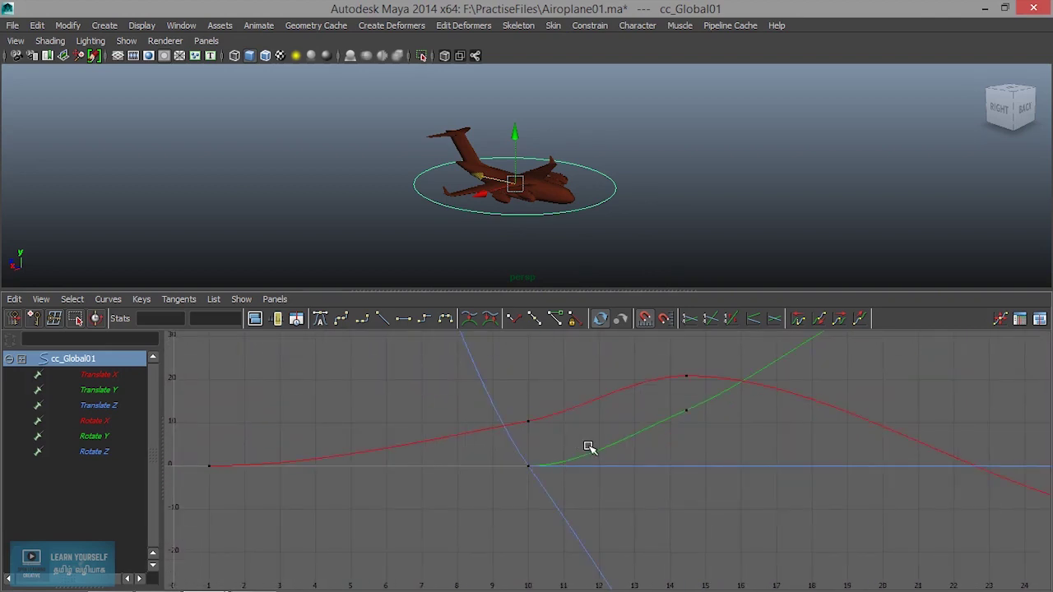
{"action": "mouse_move", "coordinate": [613, 455]}
{"action": "right_mouse_down", "text": "alt"}
{"action": "mouse_move", "coordinate": [472, 452]}
{"action": "mouse_move", "coordinate": [614, 486]}
{"action": "mouse_move", "coordinate": [498, 463]}
{"action": "mouse_move", "coordinate": [584, 491]}
{"action": "right_mouse_up", "text": "alt"}
{"action": "key", "text": "a"}
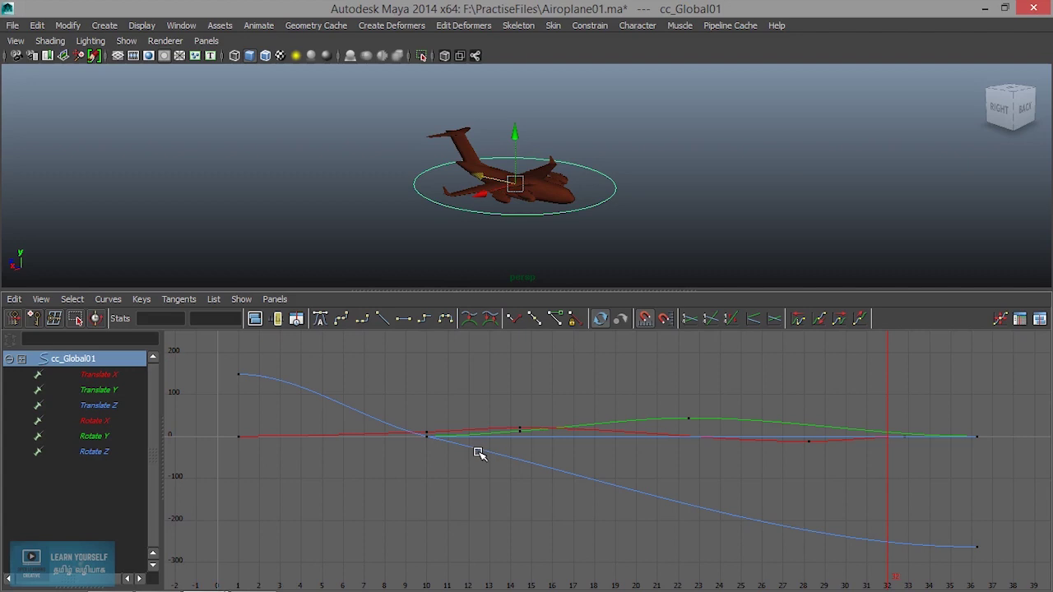
{"action": "scroll", "coordinate": [491, 524], "scroll_direction": "down", "scroll_amount": 5}
{"action": "scroll", "coordinate": [490, 524], "scroll_direction": "down", "scroll_amount": 5}
{"action": "key", "text": "a"}
{"action": "left_click", "coordinate": [108, 374]}
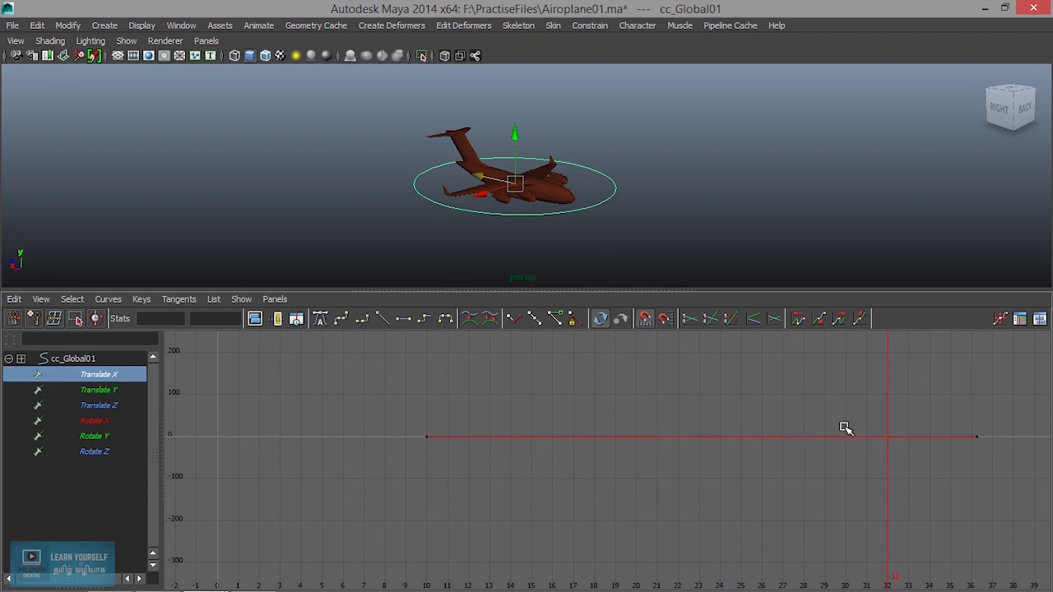
View the Translate Y, Translate Z, Rotate X, Rotate Y and Rotate Z curves one at a time.
{"action": "left_click", "coordinate": [97, 391]}
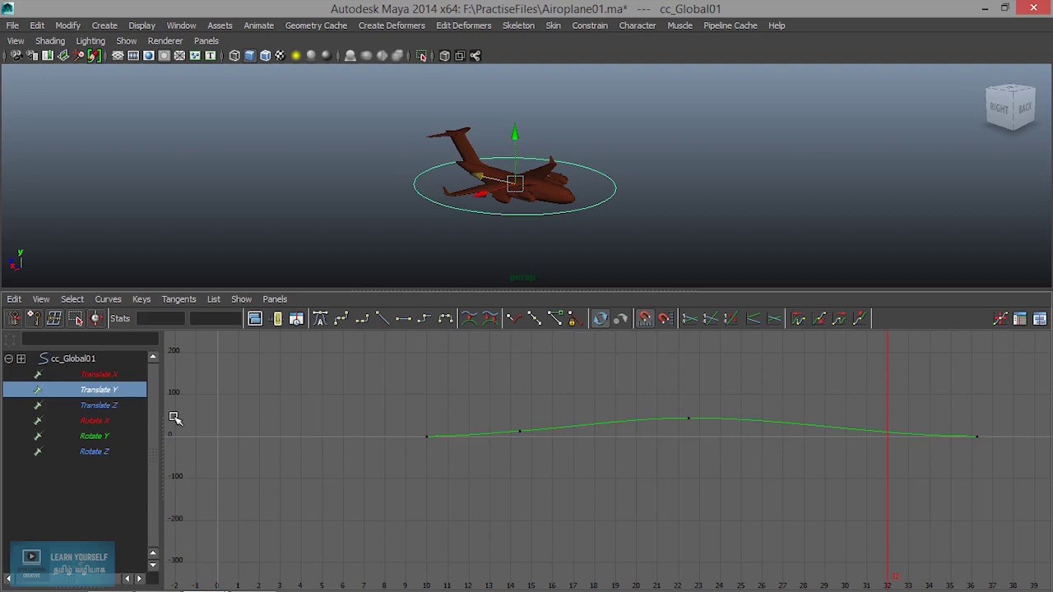
{"action": "left_click", "coordinate": [90, 406]}
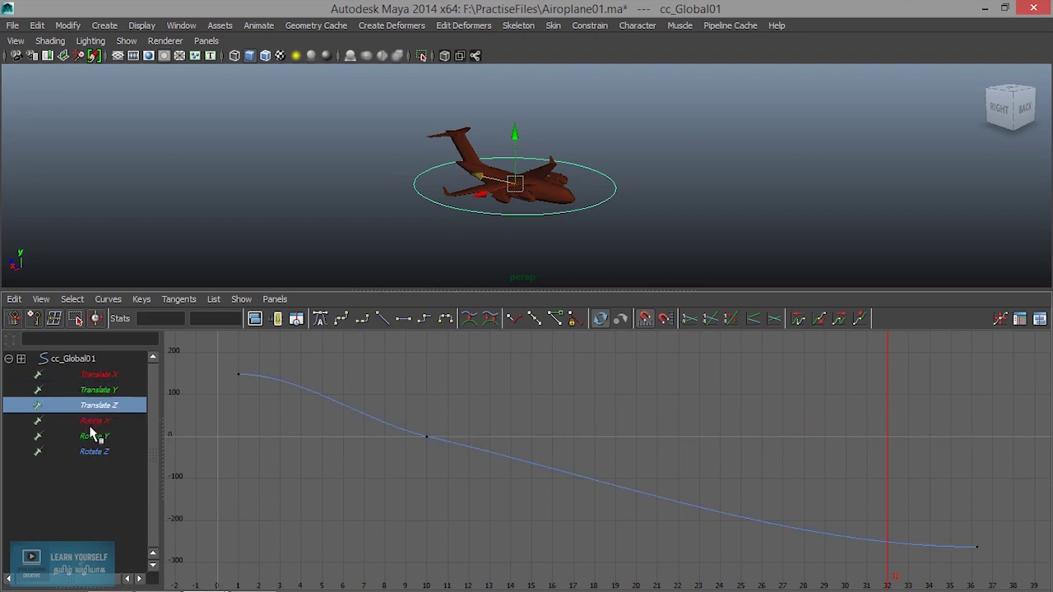
{"action": "left_click", "coordinate": [93, 423]}
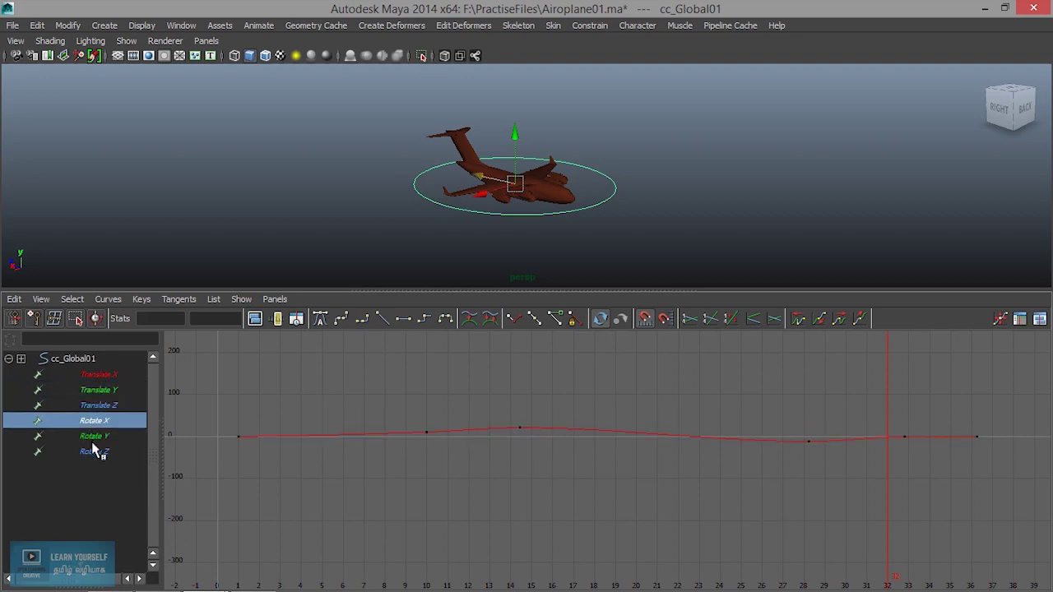
{"action": "left_click", "coordinate": [94, 437]}
{"action": "left_click", "coordinate": [97, 449]}
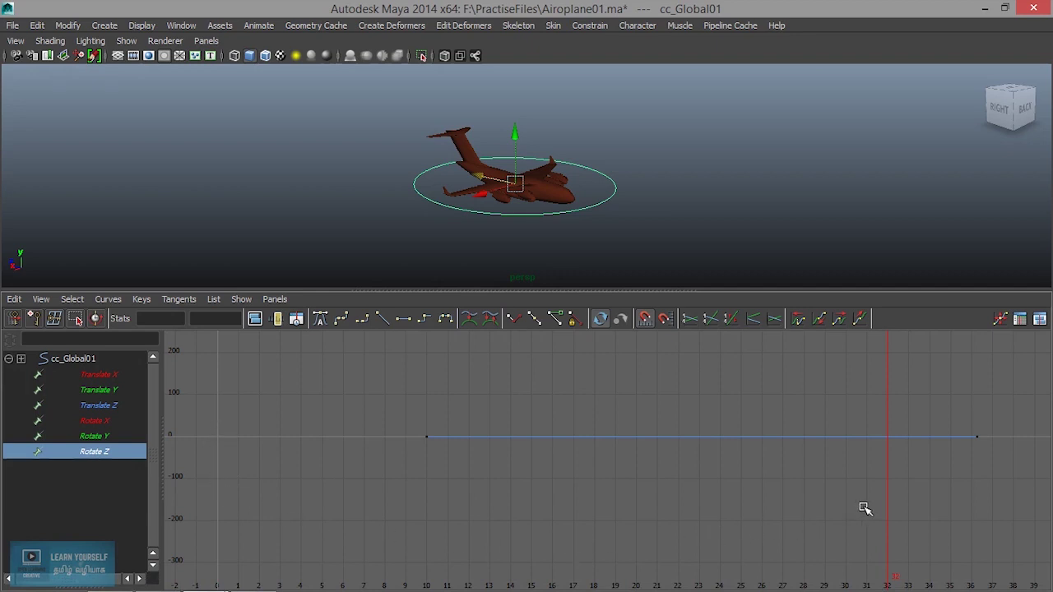
Display all six cc_Global01 curves together and marquee the later Translate Y and Rotate X keys.
{"action": "left_click_drag", "start_coordinate": [956, 409], "coordinate": [989, 483]}
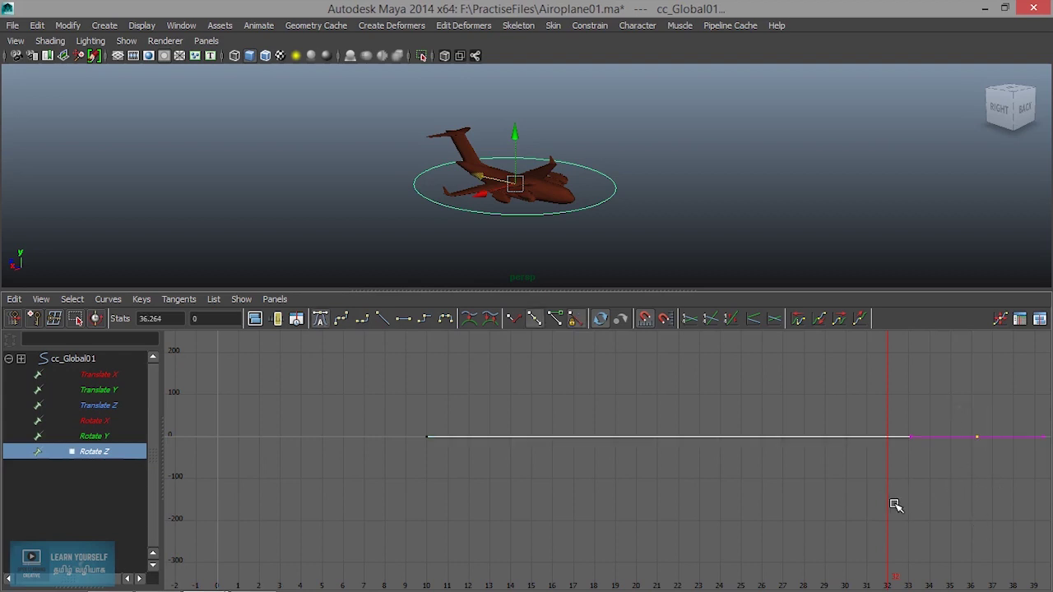
{"action": "left_click", "coordinate": [80, 365]}
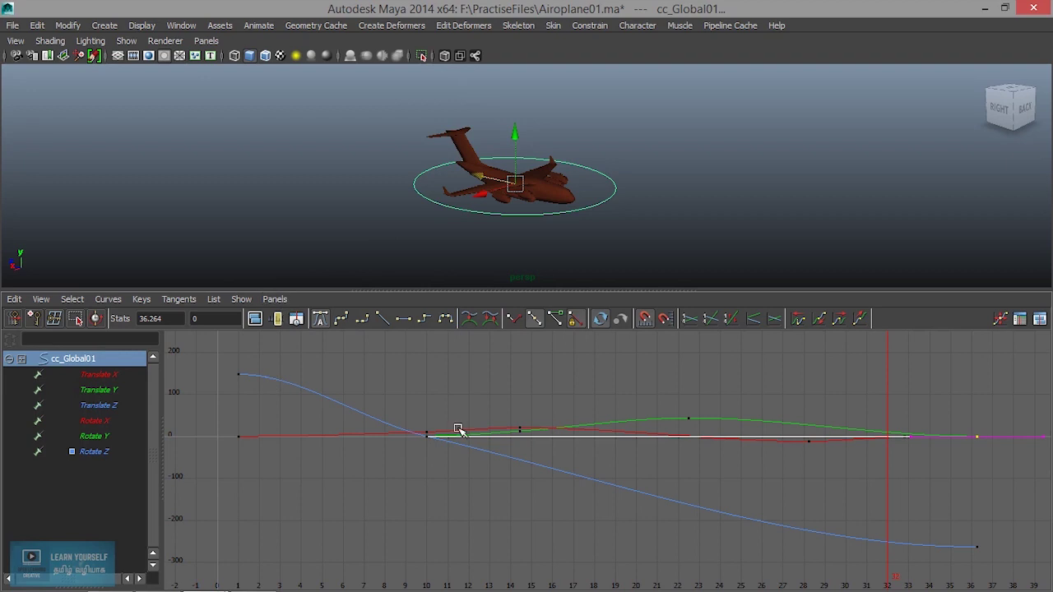
{"action": "scroll", "coordinate": [637, 457], "scroll_direction": "down", "scroll_amount": 3}
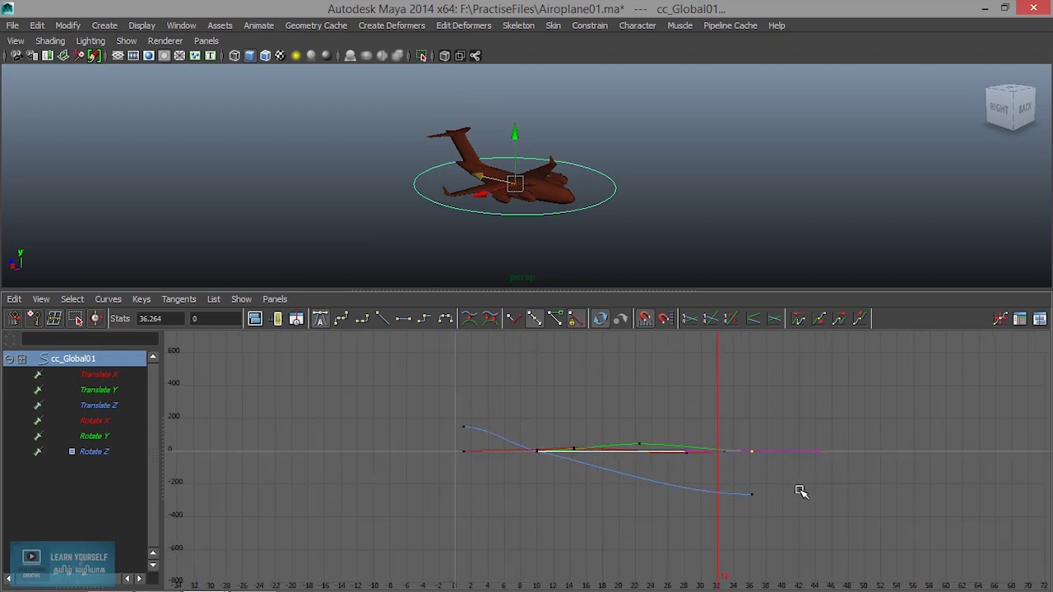
{"action": "left_click_drag", "start_coordinate": [740, 398], "coordinate": [853, 535]}
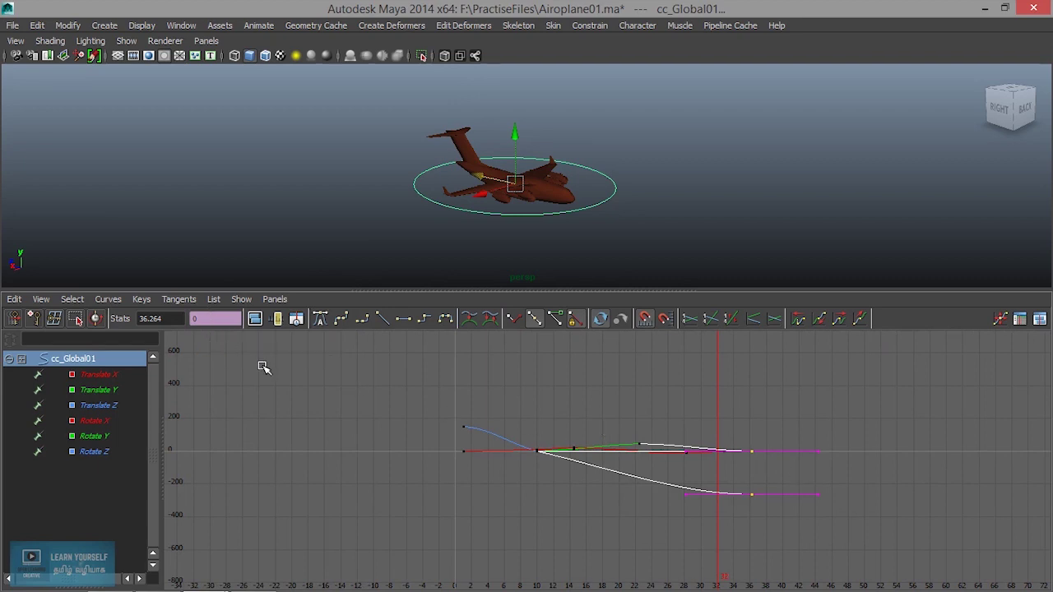
{"action": "left_click_drag", "start_coordinate": [612, 419], "coordinate": [698, 534]}
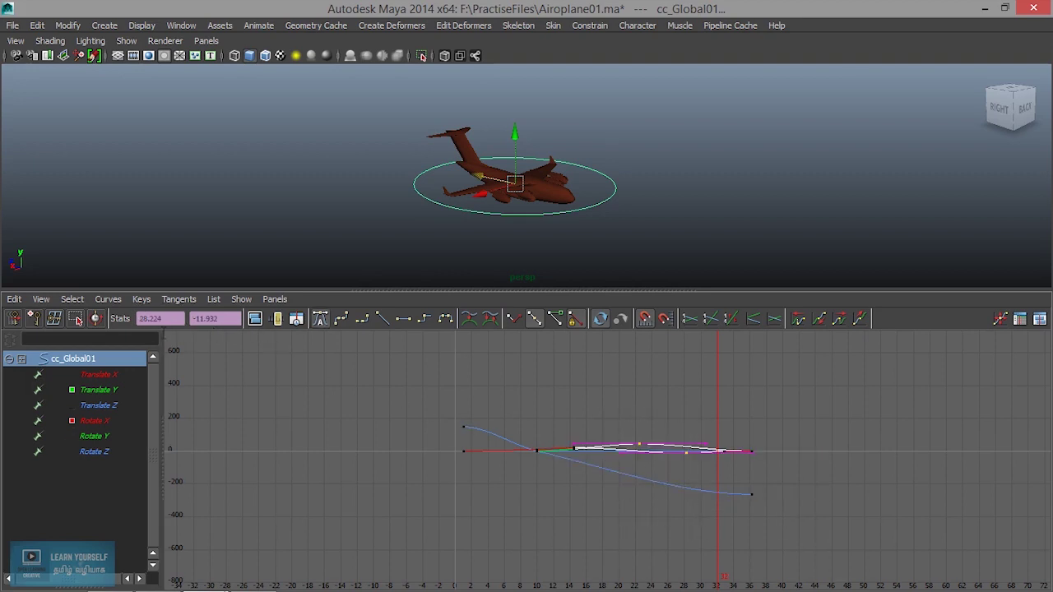
Inspect the start and frame-10 keys, ending with the Translate Y key near frame 22 selected.
{"action": "key", "text": "f"}
{"action": "key", "text": "a"}
{"action": "left_click_drag", "start_coordinate": [370, 382], "coordinate": [488, 533]}
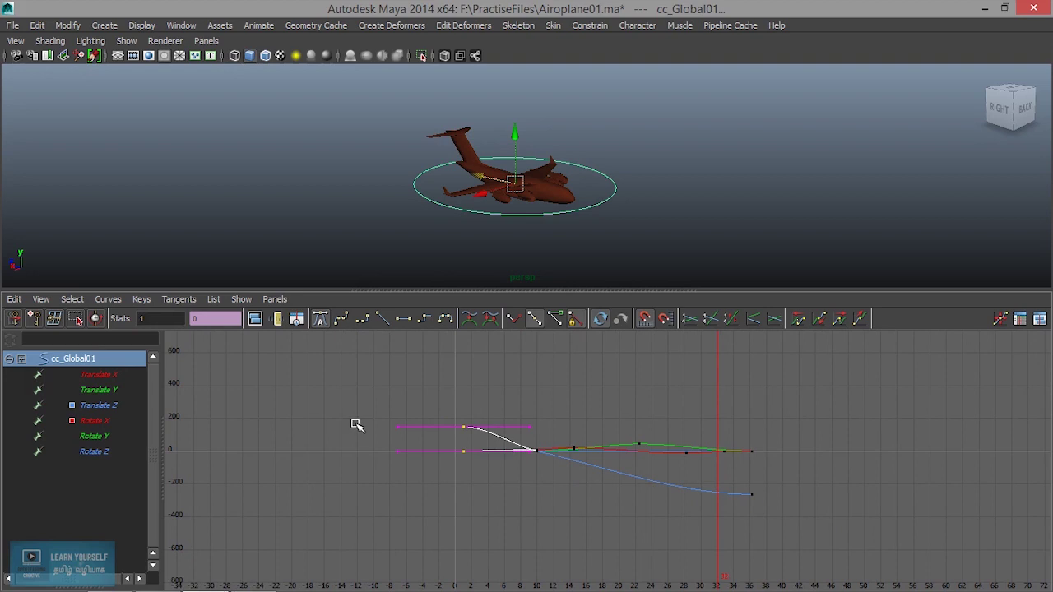
{"action": "key", "text": "a"}
{"action": "left_click_drag", "start_coordinate": [391, 394], "coordinate": [575, 536]}
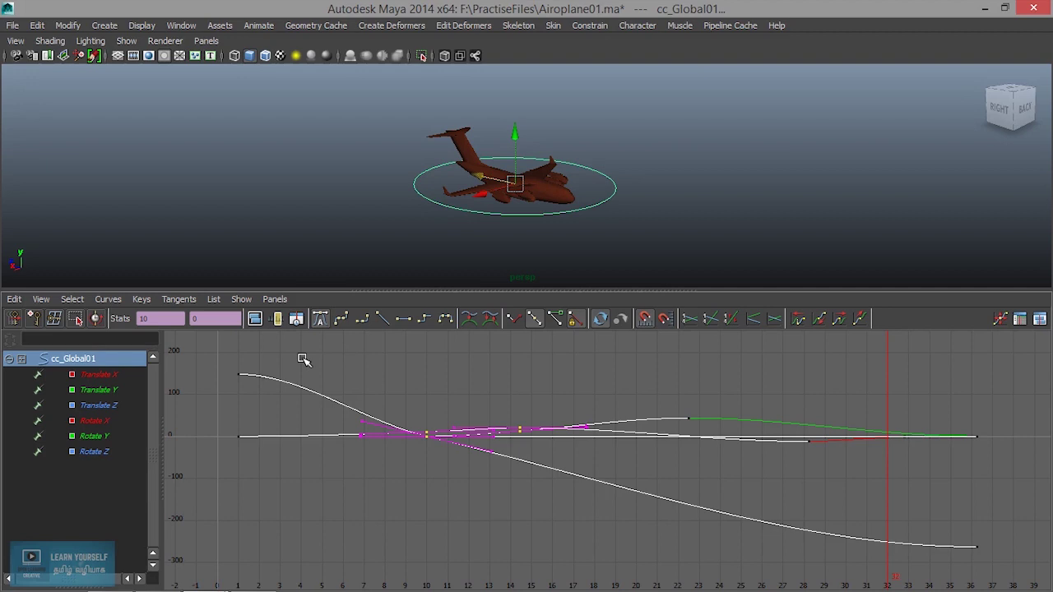
{"action": "left_click", "coordinate": [435, 372]}
{"action": "left_click_drag", "start_coordinate": [666, 392], "coordinate": [715, 435]}
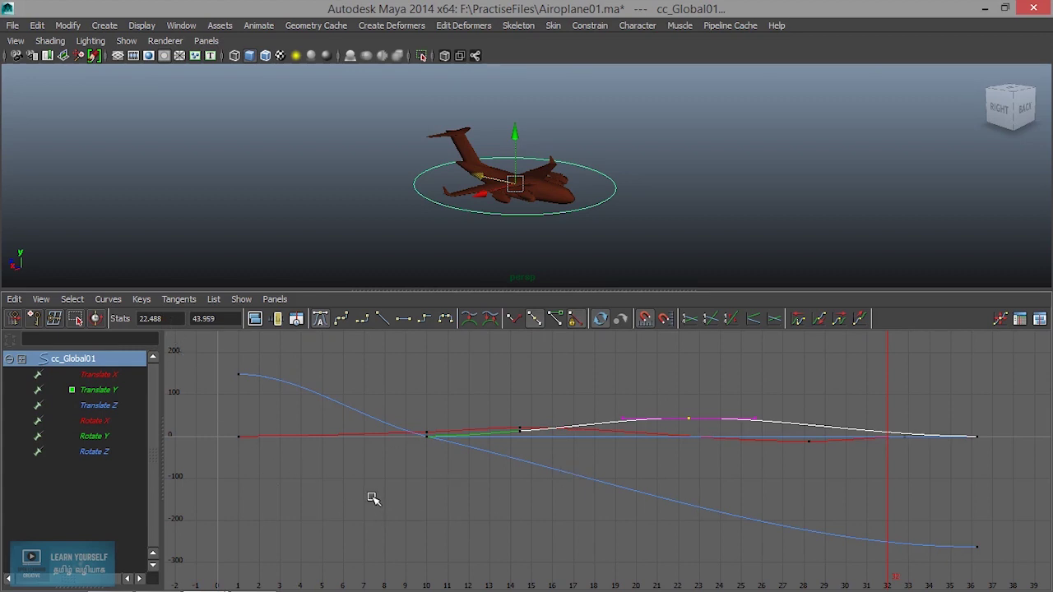
Enable the Time Slider via Hotbox Controls and reselect the Translate Y key near frame 22.
{"action": "key", "text": "space"}
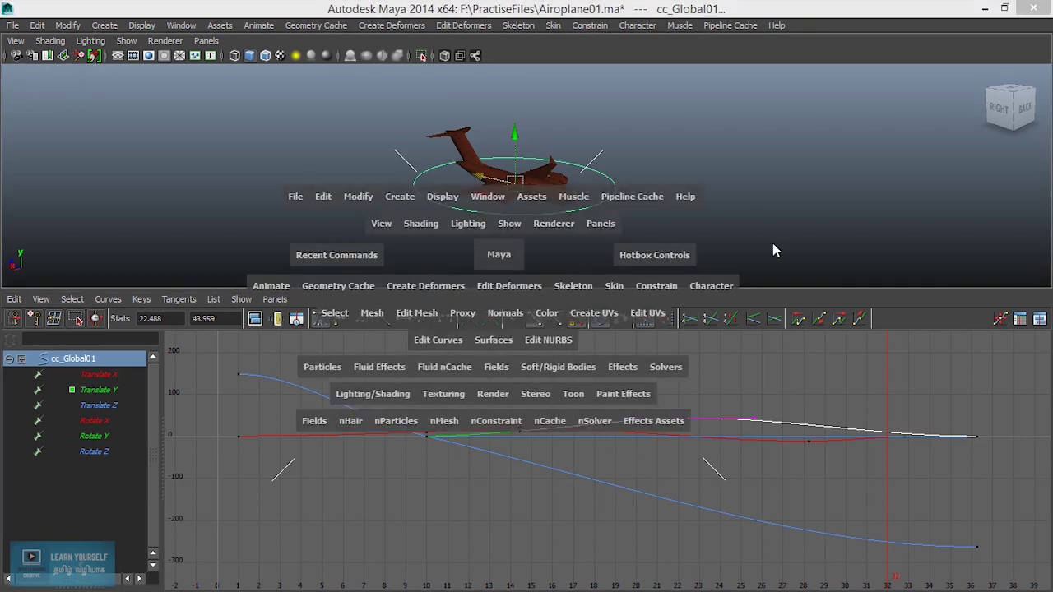
{"action": "left_click", "coordinate": [788, 227]}
{"action": "left_click_drag", "start_coordinate": [789, 230], "coordinate": [778, 265]}
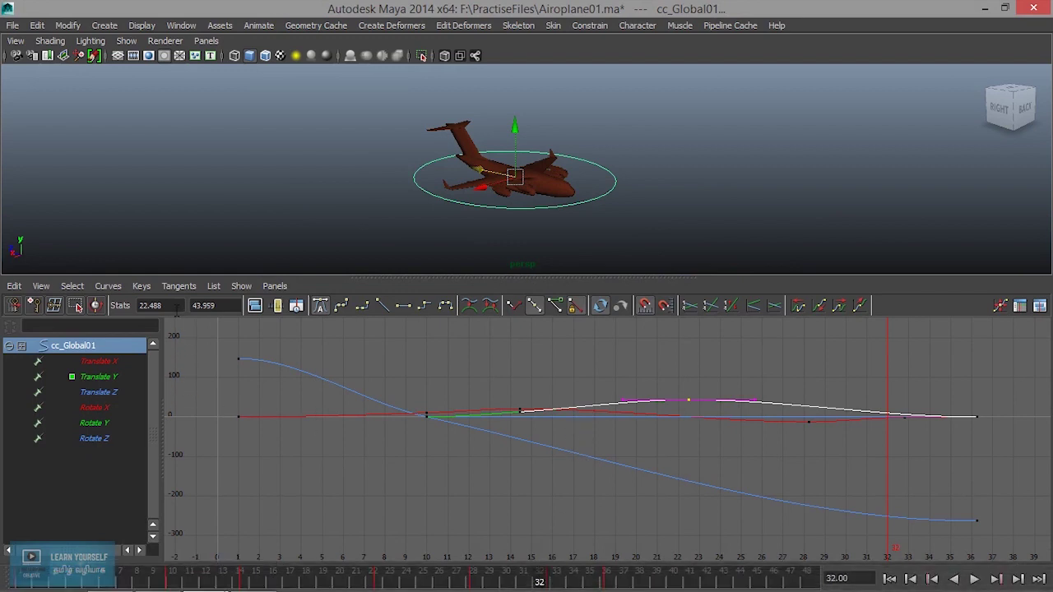
{"action": "left_click_drag", "start_coordinate": [664, 377], "coordinate": [707, 421]}
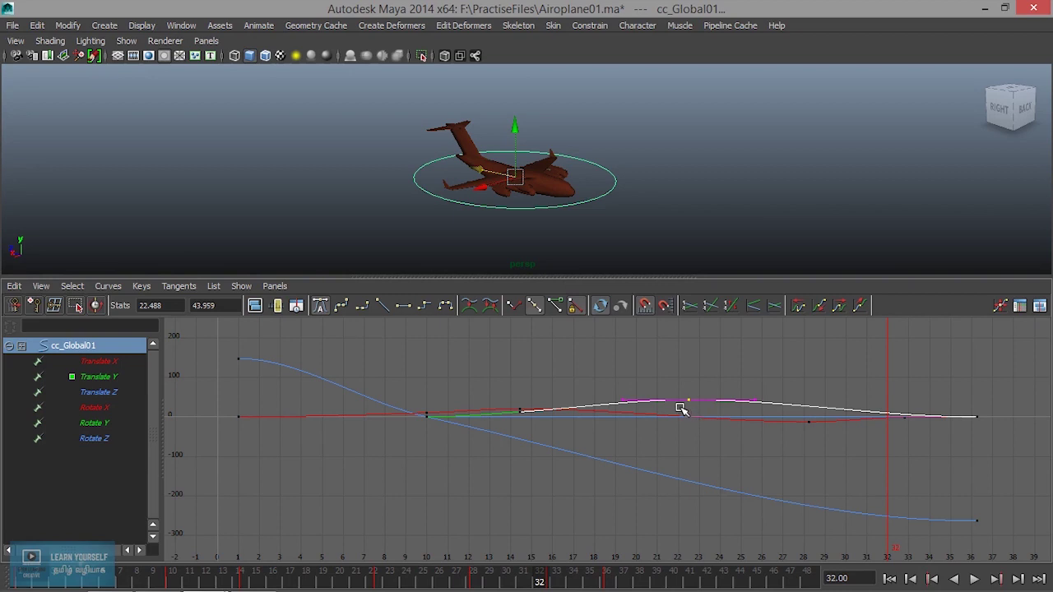
Show cc_Global01's Channel Box and check the frame-22 Translate Y key in the Stats field.
{"action": "key", "text": "ctrl+a"}
{"action": "key", "text": "ctrl+a"}
{"action": "key", "text": "ctrl+a"}
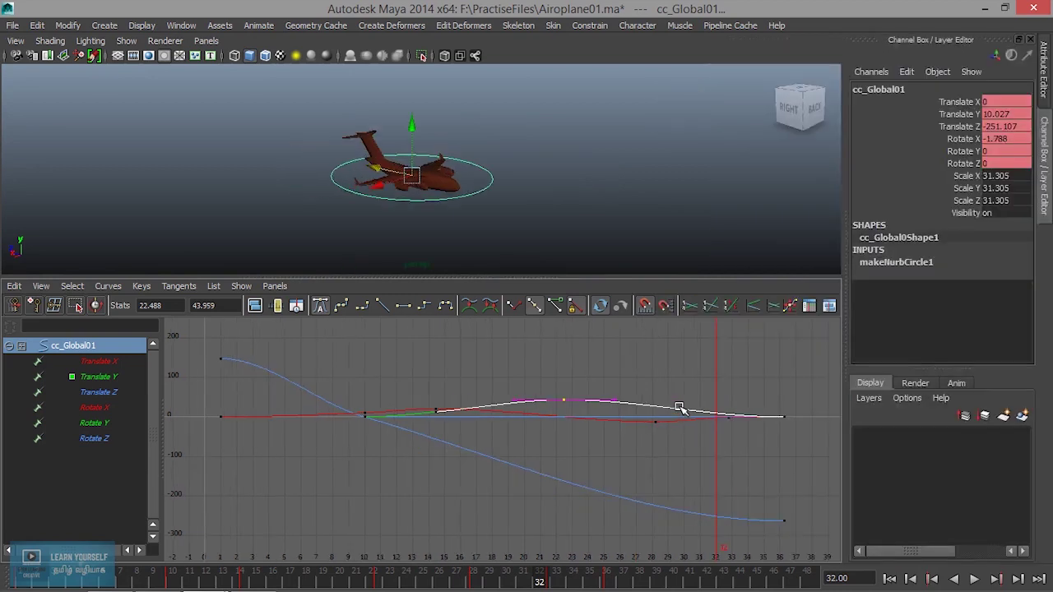
{"action": "left_click_drag", "start_coordinate": [546, 367], "coordinate": [581, 415]}
{"action": "left_click", "coordinate": [141, 305]}
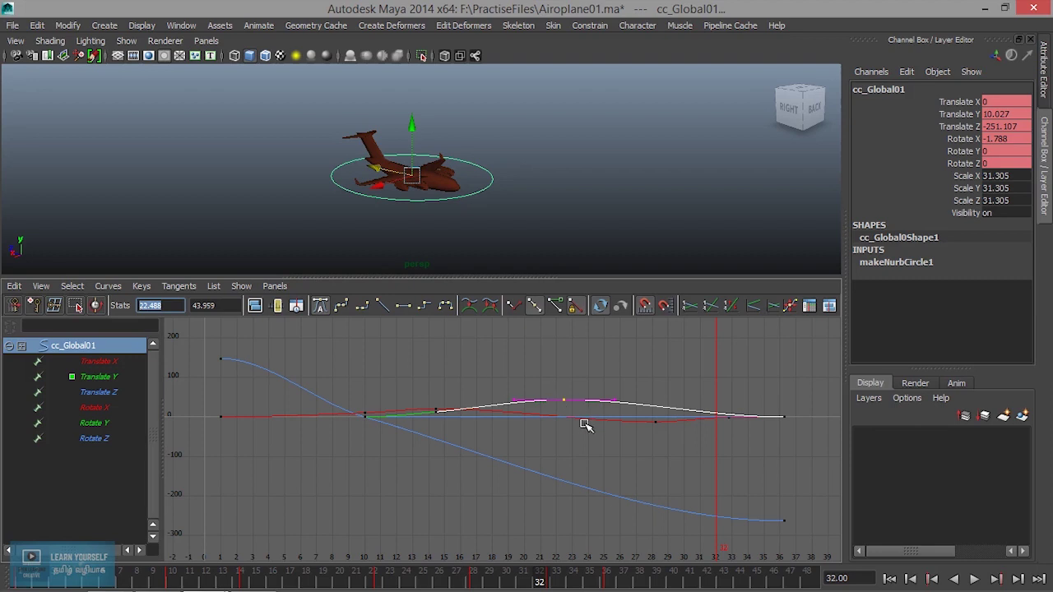
{"action": "scroll", "coordinate": [562, 417], "scroll_direction": "up", "scroll_amount": 2}
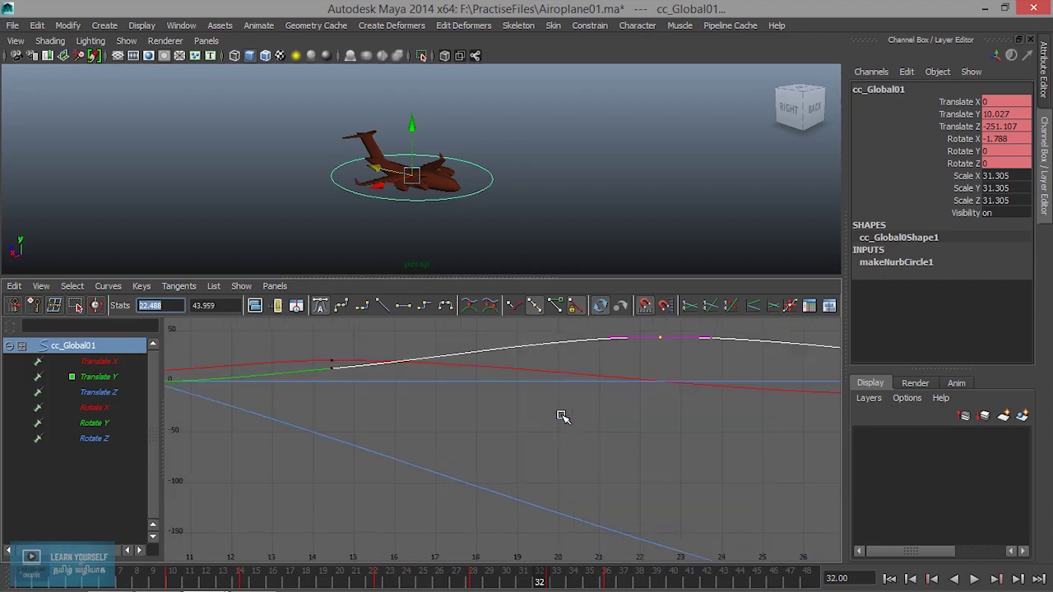
Raise the frame-22 Translate Y key to 81.097, then reframe the curves and select the middle keys.
{"action": "scroll", "coordinate": [562, 416], "scroll_direction": "down", "scroll_amount": 2}
{"action": "scroll", "coordinate": [562, 417], "scroll_direction": "down", "scroll_amount": 2}
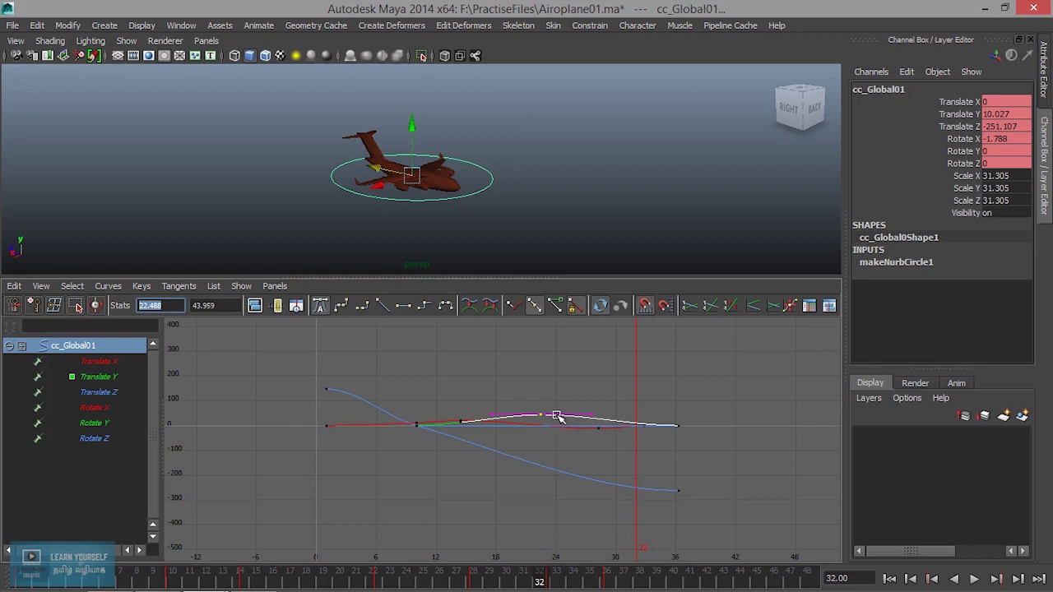
{"action": "mouse_move", "coordinate": [547, 418]}
{"action": "middle_mouse_down"}
{"action": "mouse_move", "coordinate": [549, 383]}
{"action": "mouse_move", "coordinate": [548, 429]}
{"action": "mouse_move", "coordinate": [552, 388]}
{"action": "mouse_move", "coordinate": [548, 404]}
{"action": "middle_mouse_up"}
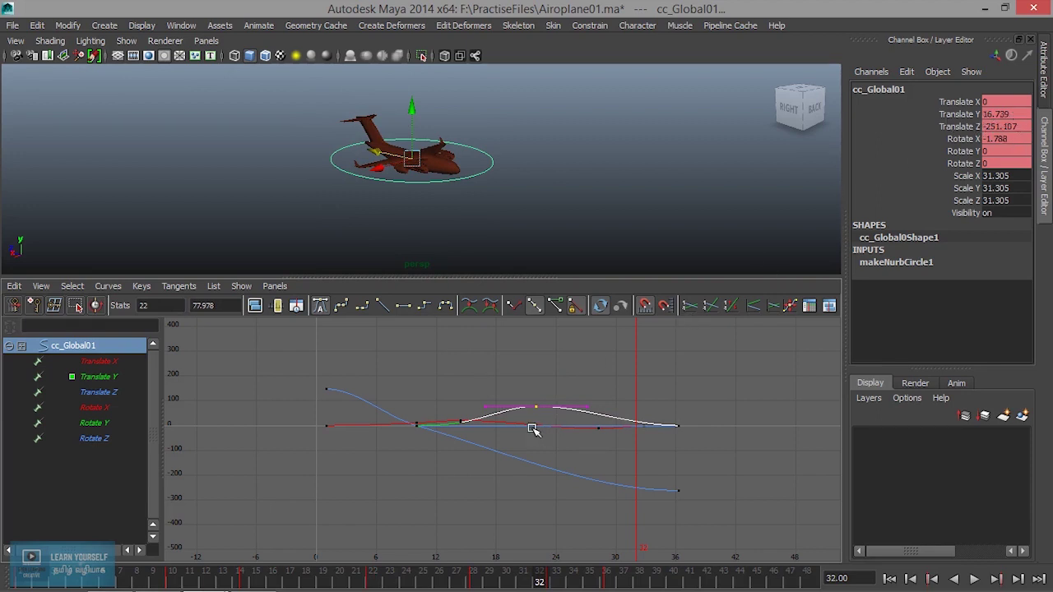
{"action": "mouse_move", "coordinate": [536, 417]}
{"action": "middle_mouse_down"}
{"action": "mouse_move", "coordinate": [536, 396]}
{"action": "mouse_move", "coordinate": [533, 414]}
{"action": "middle_mouse_up"}
{"action": "scroll", "coordinate": [534, 426], "scroll_direction": "up", "scroll_amount": 3}
{"action": "key", "text": "a"}
{"action": "scroll", "coordinate": [533, 427], "scroll_direction": "down", "scroll_amount": 2}
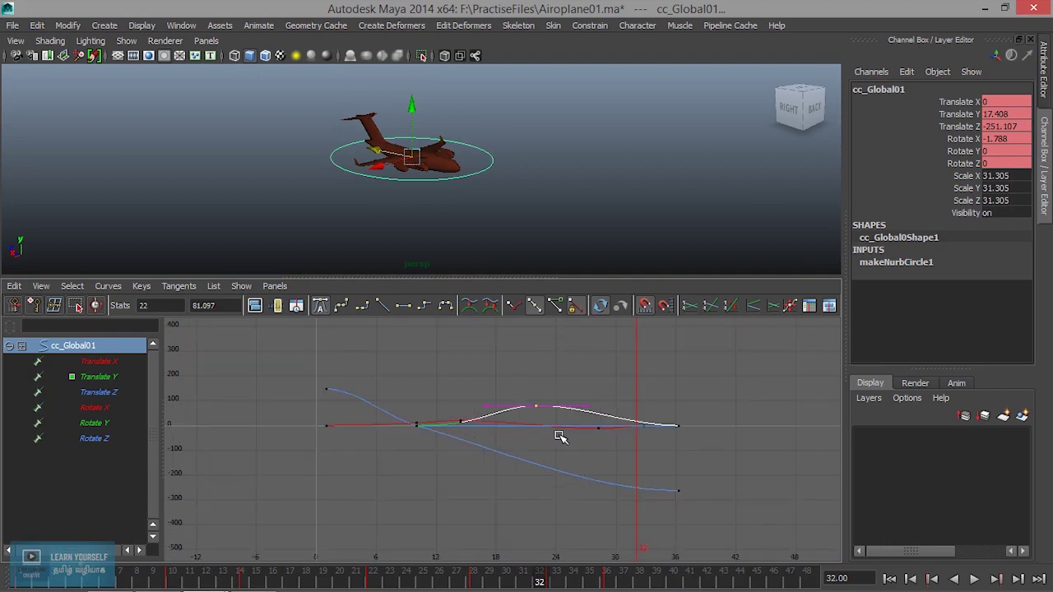
{"action": "left_click_drag", "start_coordinate": [425, 378], "coordinate": [610, 448]}
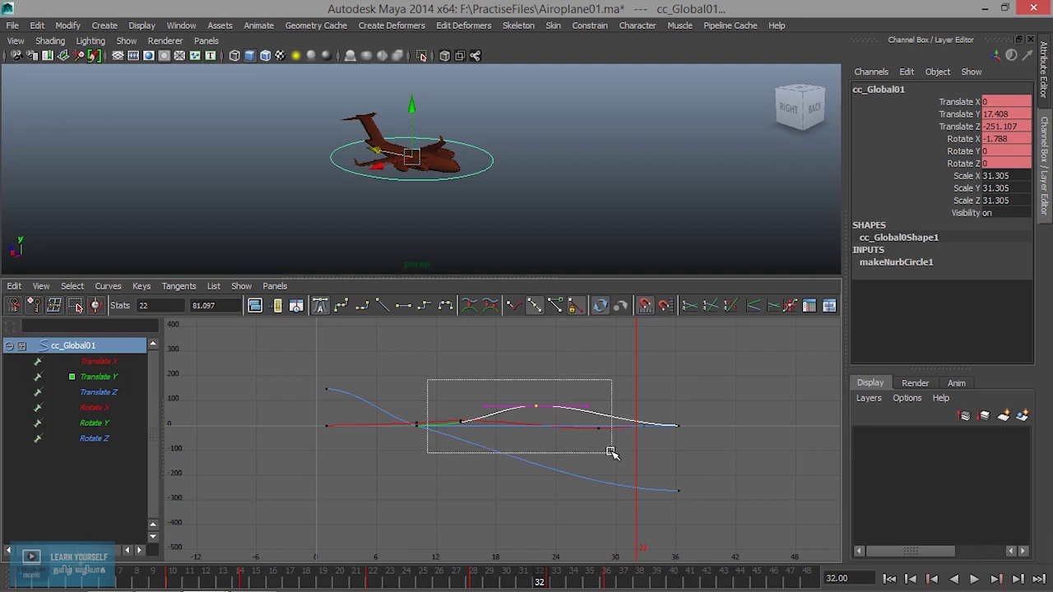
Slide the mid-curve Rotate X keys slightly in time, leaving the key near frame 28.2 at -11.932.
{"action": "key", "text": "r"}
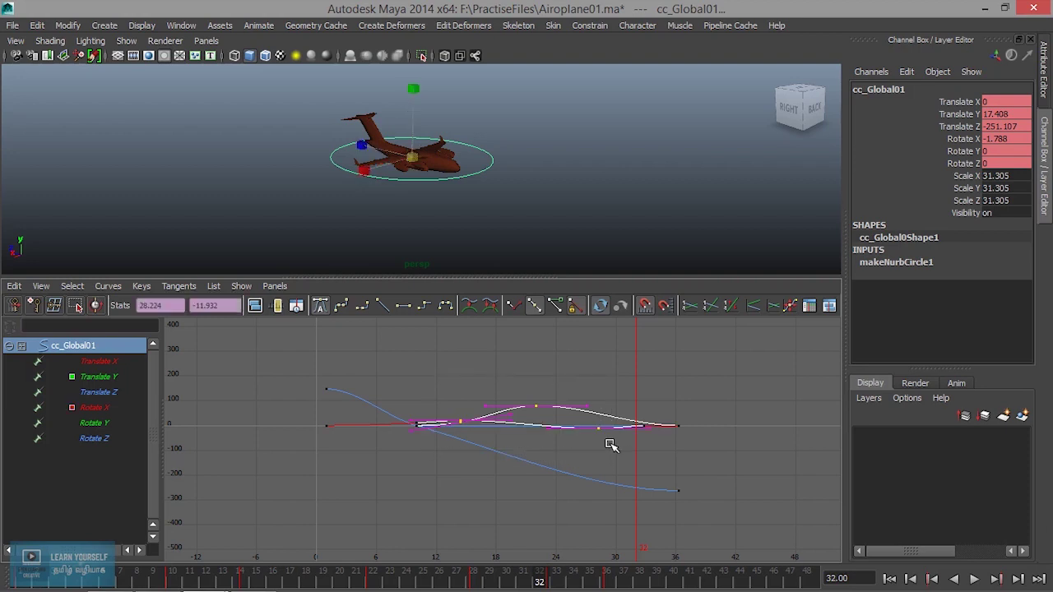
{"action": "middle_click_drag", "start_coordinate": [587, 439], "coordinate": [595, 434], "text": "alt"}
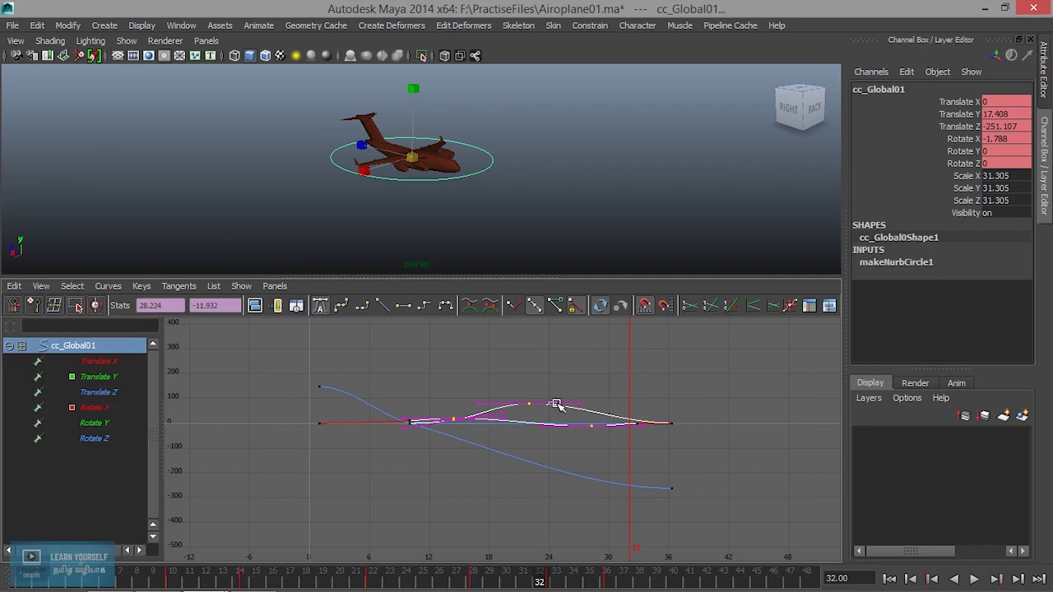
{"action": "left_click_drag", "start_coordinate": [458, 377], "coordinate": [613, 462]}
{"action": "left_click", "coordinate": [591, 426], "text": "shift"}
{"action": "right_click_drag", "start_coordinate": [587, 426], "coordinate": [547, 461], "text": "alt"}
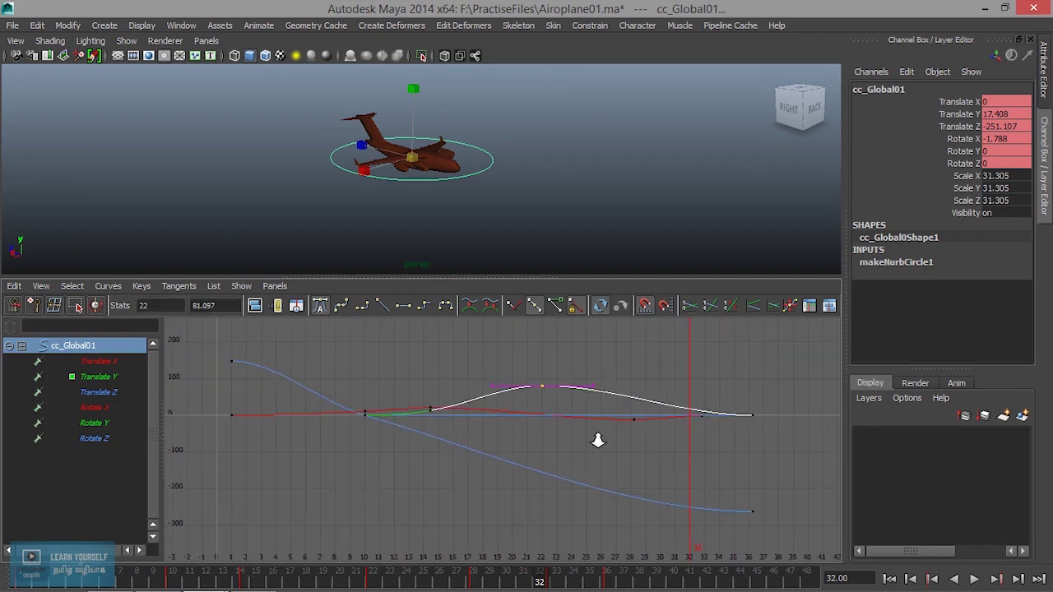
{"action": "left_click", "coordinate": [606, 440], "text": "shift"}
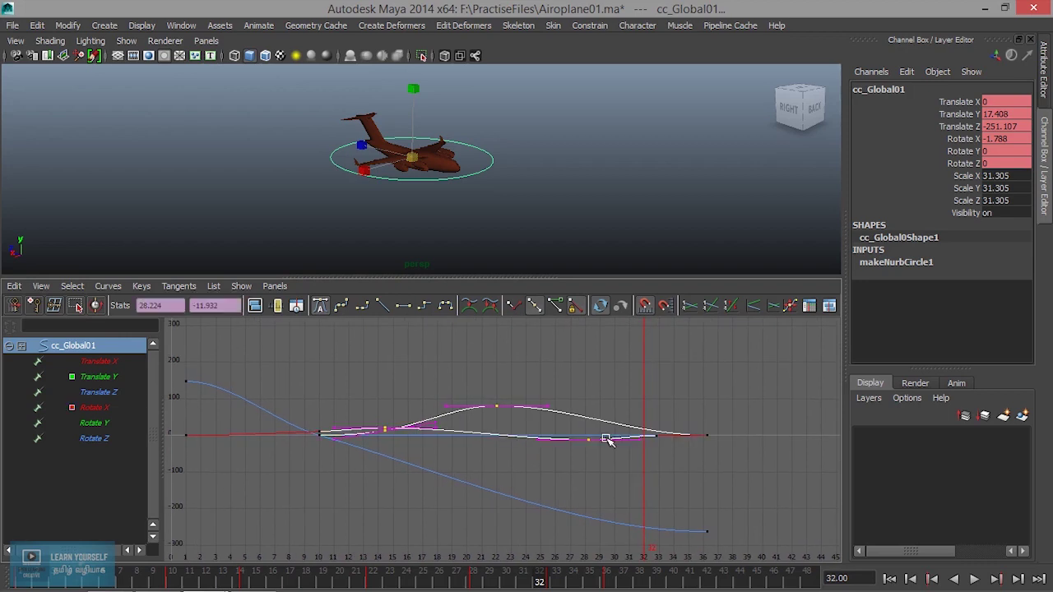
{"action": "mouse_move", "coordinate": [576, 435]}
{"action": "middle_mouse_down", "text": "shift"}
{"action": "mouse_move", "coordinate": [606, 437]}
{"action": "mouse_move", "coordinate": [533, 437]}
{"action": "mouse_move", "coordinate": [537, 413]}
{"action": "mouse_move", "coordinate": [541, 485]}
{"action": "mouse_move", "coordinate": [540, 390]}
{"action": "mouse_move", "coordinate": [545, 485]}
{"action": "mouse_move", "coordinate": [548, 431]}
{"action": "mouse_move", "coordinate": [553, 442]}
{"action": "mouse_move", "coordinate": [521, 435]}
{"action": "mouse_move", "coordinate": [564, 442]}
{"action": "mouse_move", "coordinate": [551, 427]}
{"action": "mouse_move", "coordinate": [534, 451]}
{"action": "middle_mouse_up", "text": "shift"}
{"action": "key", "text": "w"}
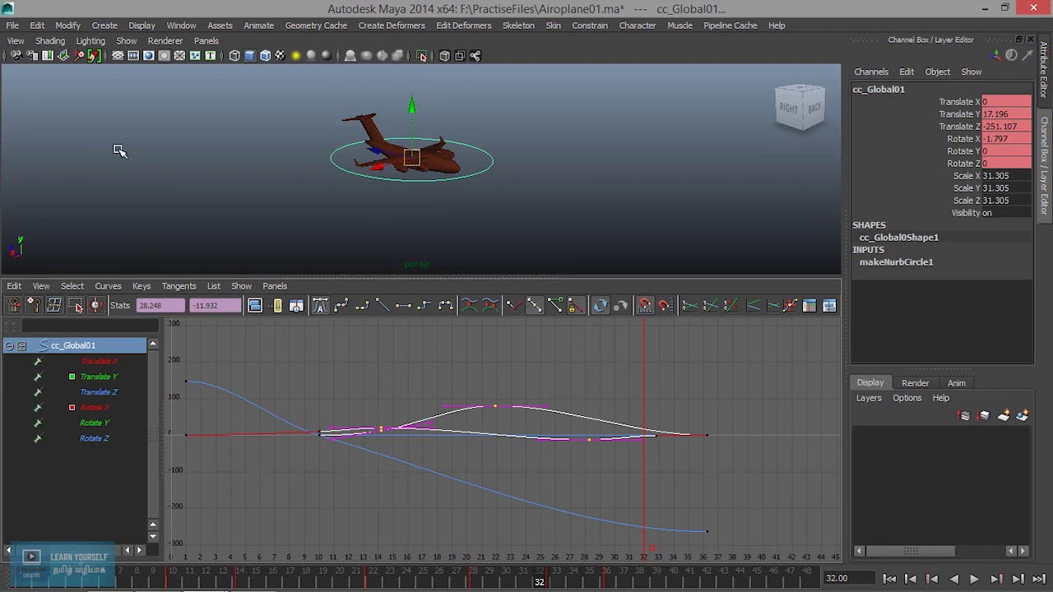
{"action": "left_click", "coordinate": [510, 451]}
Flatten the incoming tangent of the Translate Y peak key at frame 22.
{"action": "left_click_drag", "start_coordinate": [465, 387], "coordinate": [513, 422]}
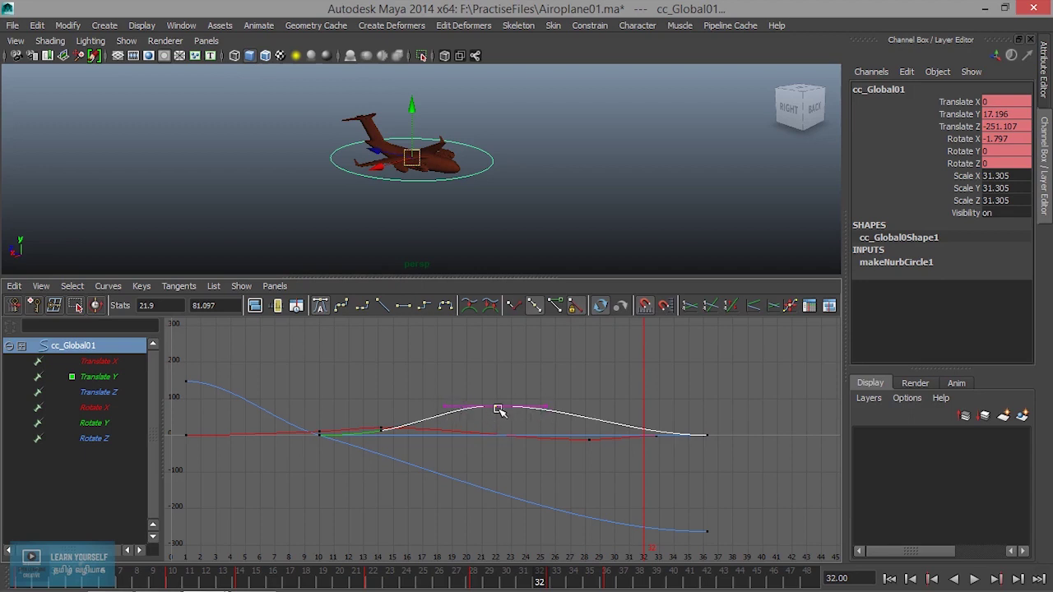
{"action": "left_click_drag", "start_coordinate": [444, 411], "coordinate": [450, 404]}
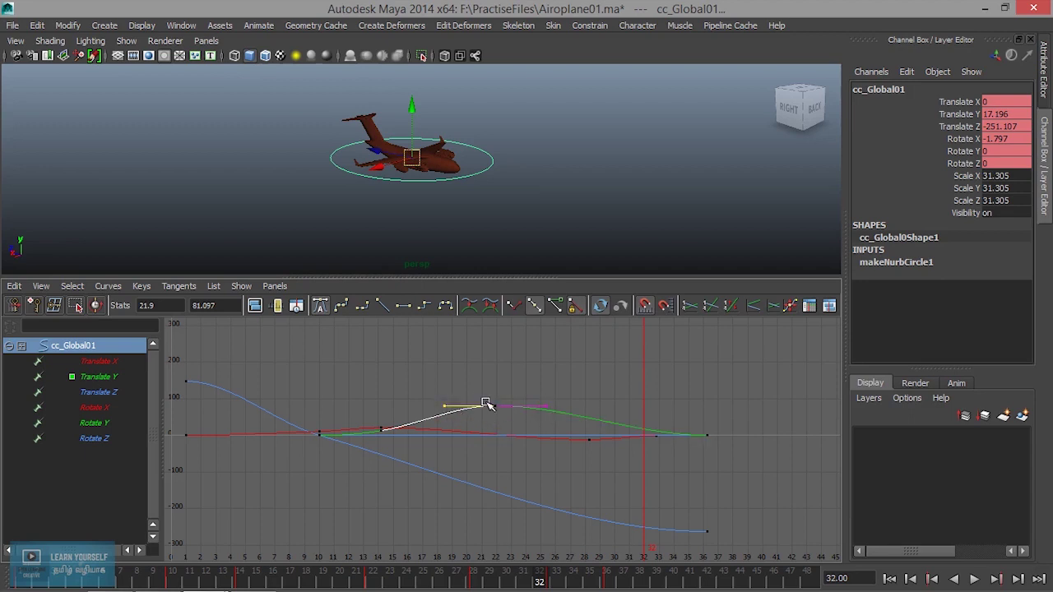
{"action": "mouse_move", "coordinate": [438, 401]}
{"action": "left_mouse_down"}
{"action": "mouse_move", "coordinate": [457, 418]}
{"action": "mouse_move", "coordinate": [455, 404]}
{"action": "left_mouse_up"}
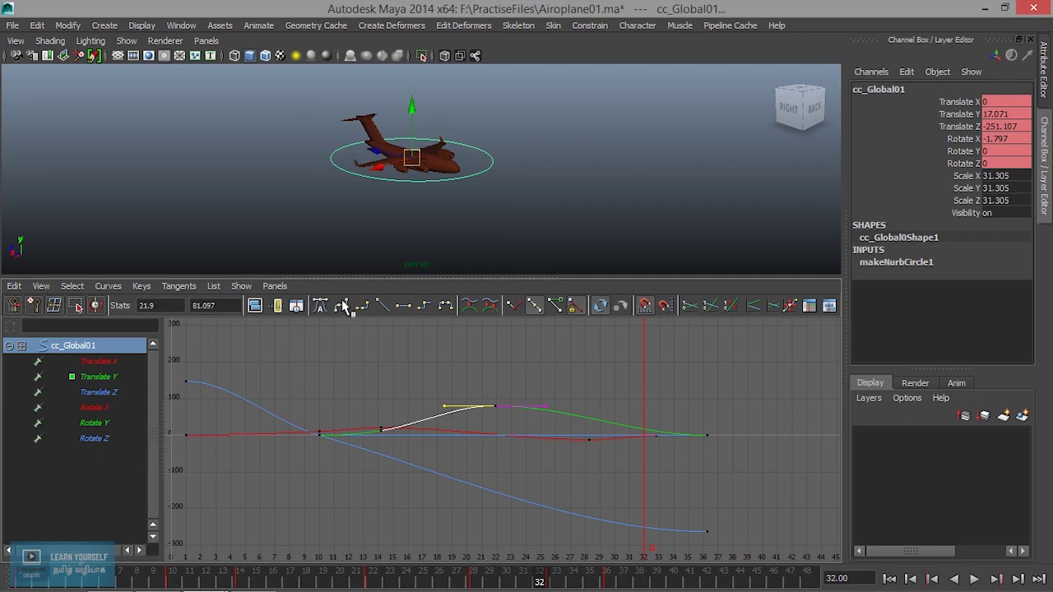
{"action": "left_click", "coordinate": [188, 288]}
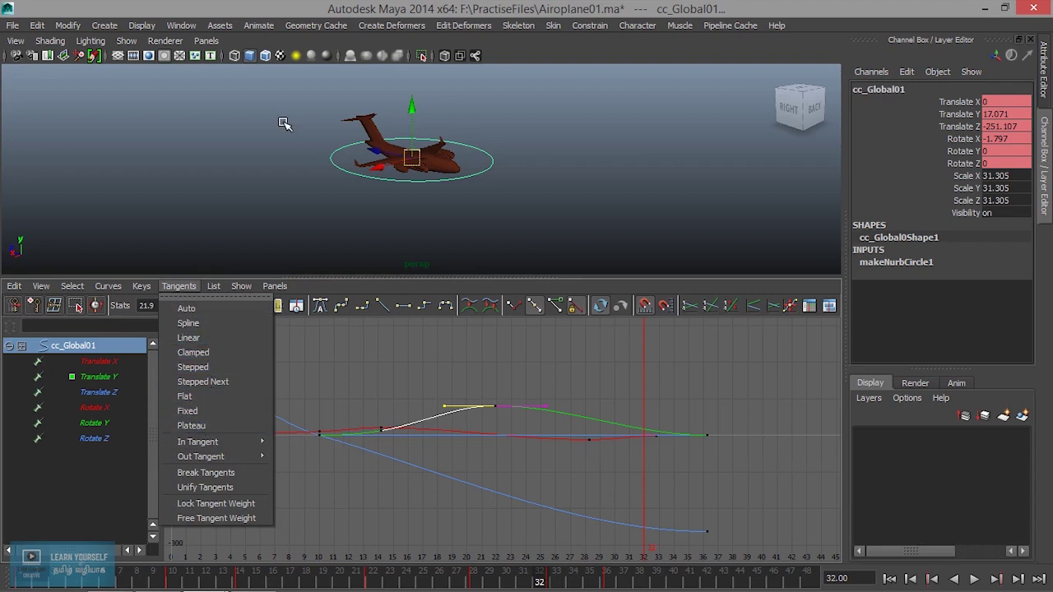
{"action": "left_click", "coordinate": [181, 26]}
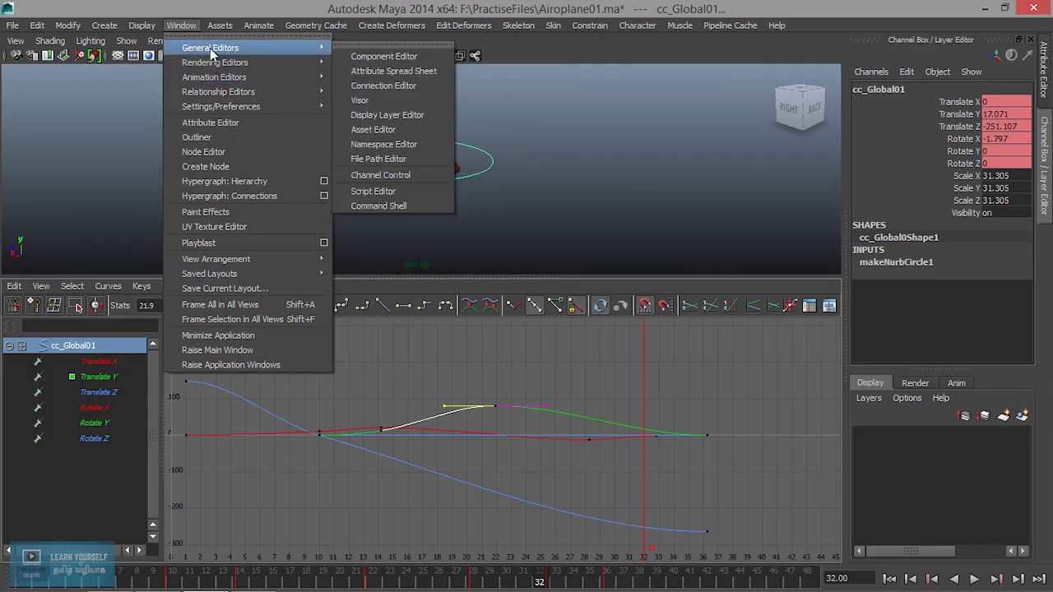
{"action": "mouse_move", "coordinate": [220, 106]}
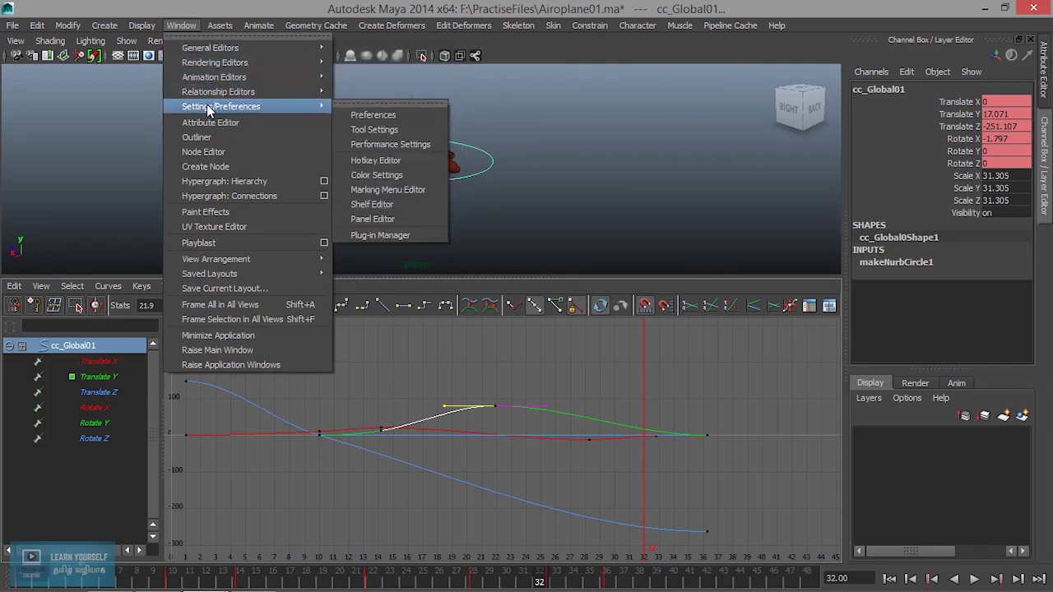
{"action": "left_click", "coordinate": [362, 115]}
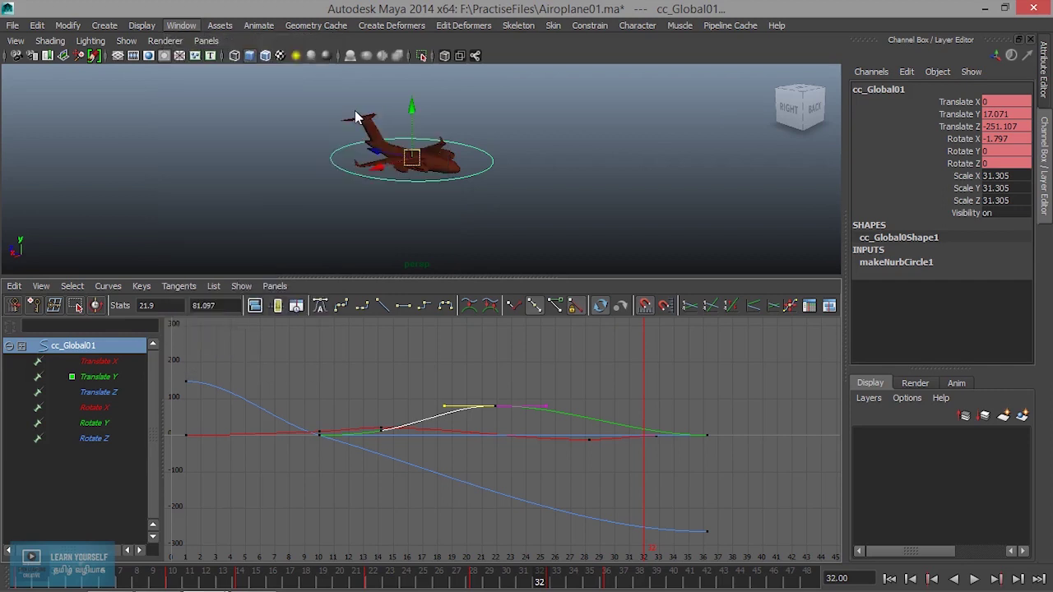
{"action": "left_click", "coordinate": [428, 248]}
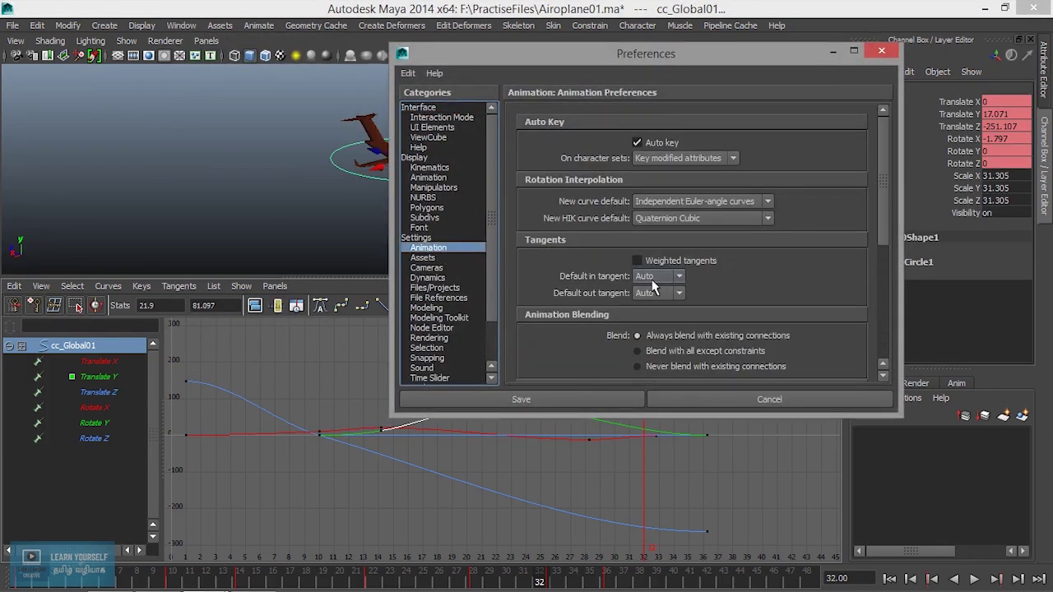
{"action": "left_click", "coordinate": [665, 276]}
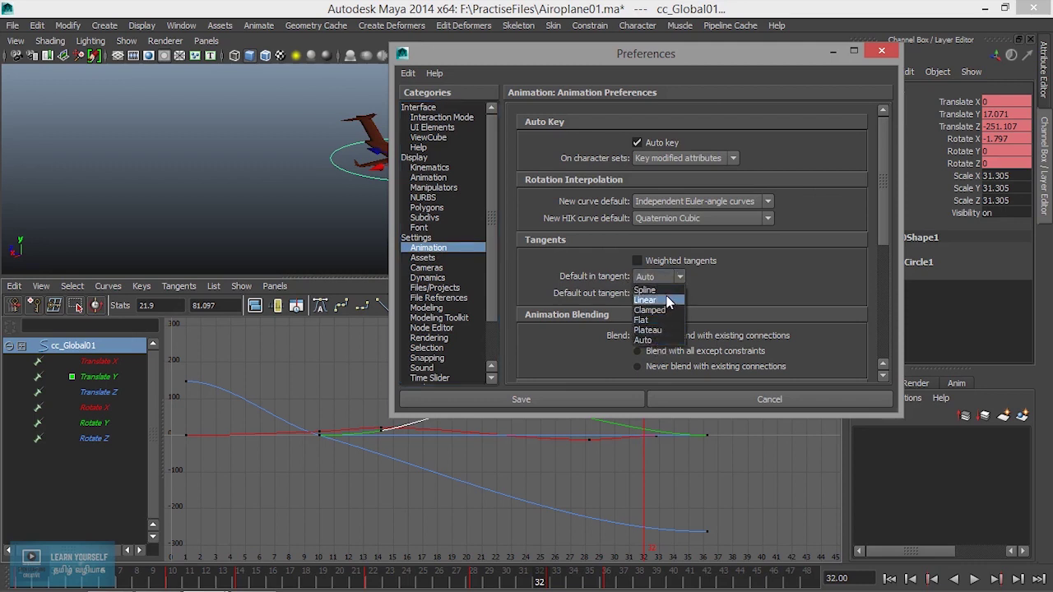
{"action": "left_click", "coordinate": [623, 72]}
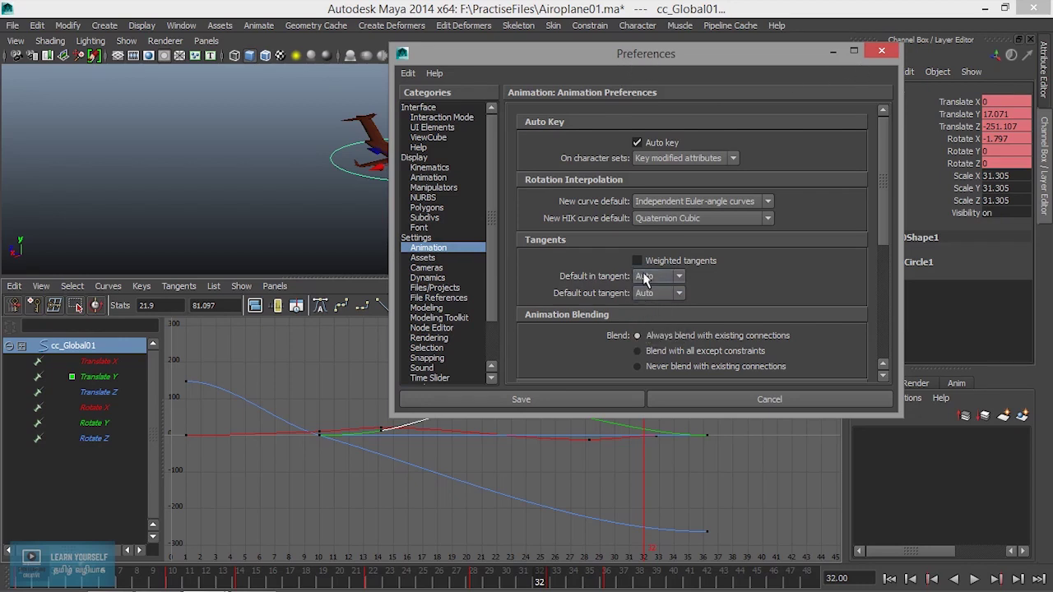
{"action": "left_click", "coordinate": [880, 51]}
{"action": "left_click_drag", "start_coordinate": [470, 371], "coordinate": [510, 411]}
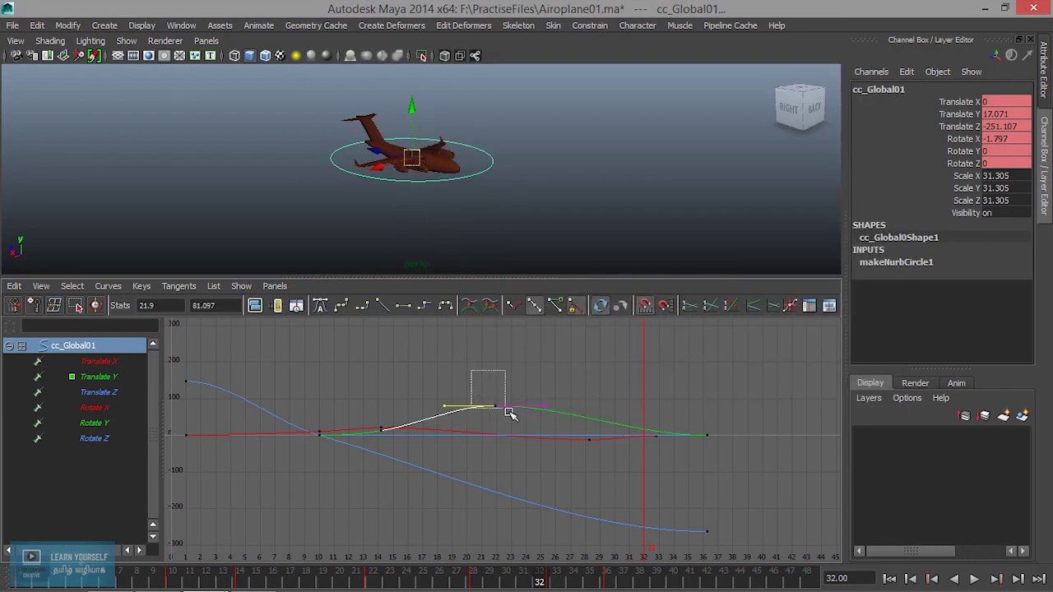
{"action": "left_click", "coordinate": [422, 305]}
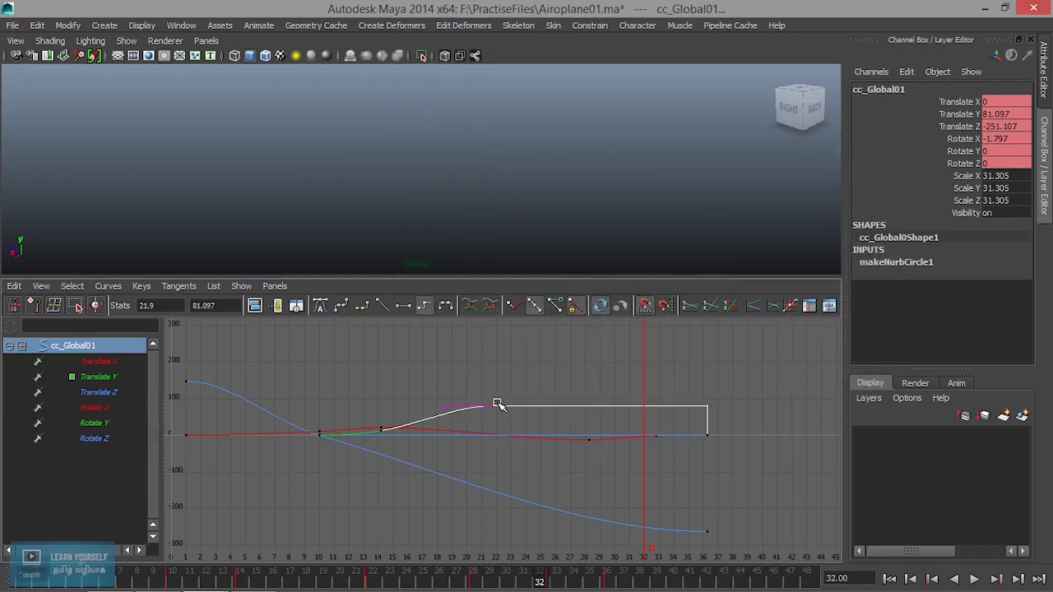
{"action": "scroll", "coordinate": [594, 203], "scroll_direction": "down", "scroll_amount": 3}
{"action": "scroll", "coordinate": [594, 203], "scroll_direction": "down", "scroll_amount": 2}
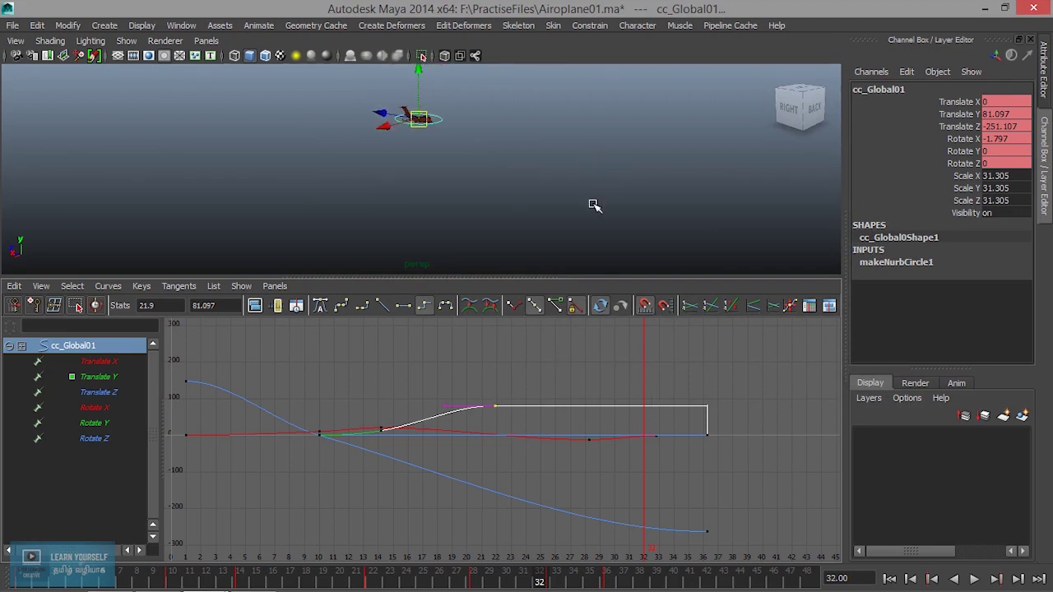
{"action": "left_click", "coordinate": [598, 360]}
{"action": "mouse_move", "coordinate": [542, 586]}
{"action": "left_mouse_down"}
{"action": "mouse_move", "coordinate": [453, 581]}
{"action": "mouse_move", "coordinate": [693, 560]}
{"action": "mouse_move", "coordinate": [345, 578]}
{"action": "mouse_move", "coordinate": [539, 578]}
{"action": "left_mouse_up"}
{"action": "left_click", "coordinate": [514, 388]}
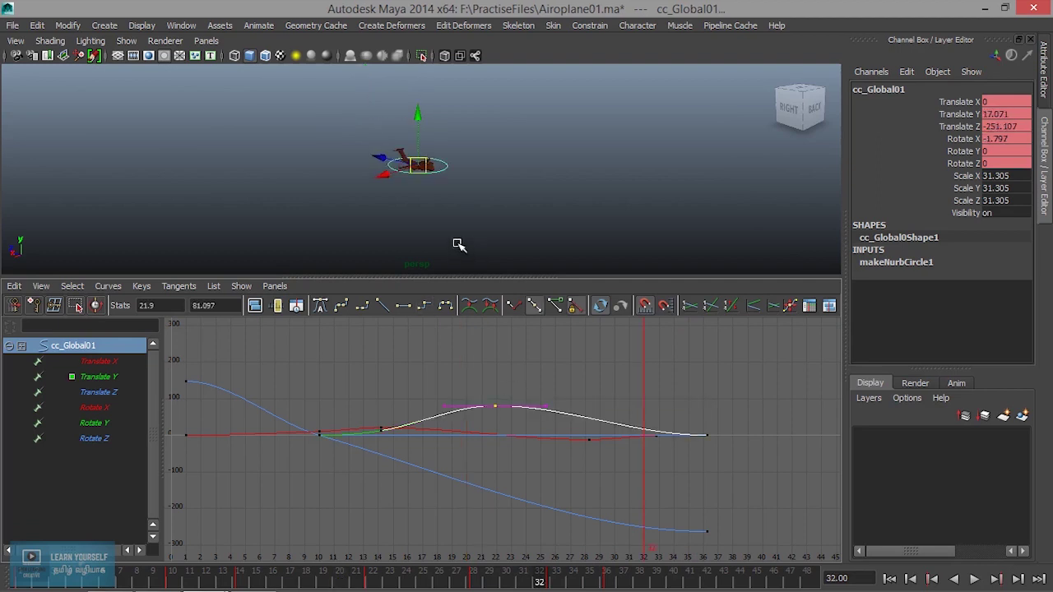
{"action": "scroll", "coordinate": [435, 190], "scroll_direction": "up", "scroll_amount": 3}
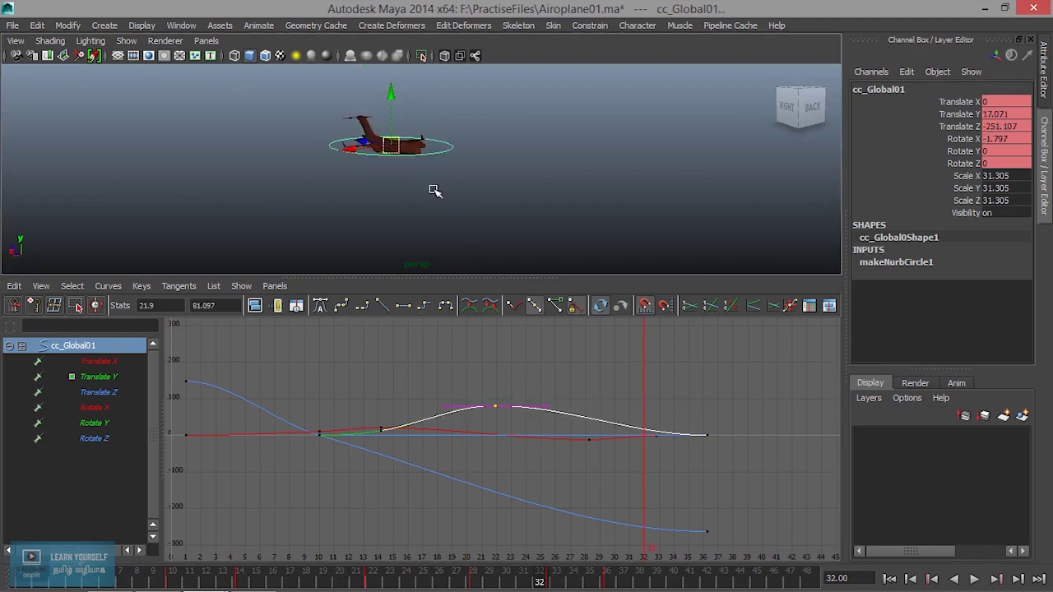
Play the airplane animation, stop at frame 13, and select the keys around the Translate Y peak.
{"action": "key", "text": "alt+v"}
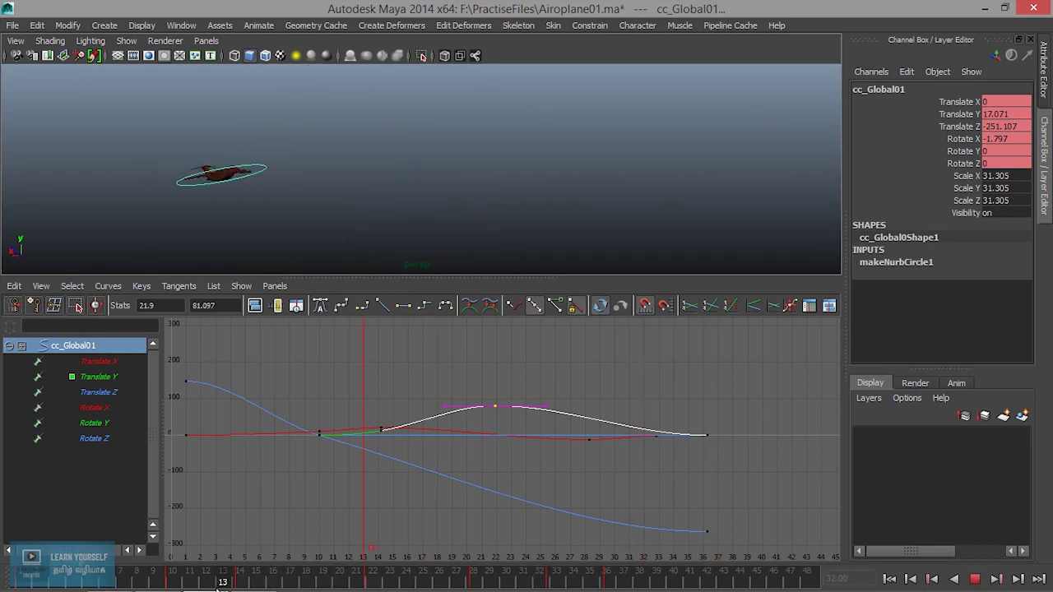
{"action": "left_click", "coordinate": [218, 582]}
{"action": "left_click_drag", "start_coordinate": [455, 371], "coordinate": [528, 432]}
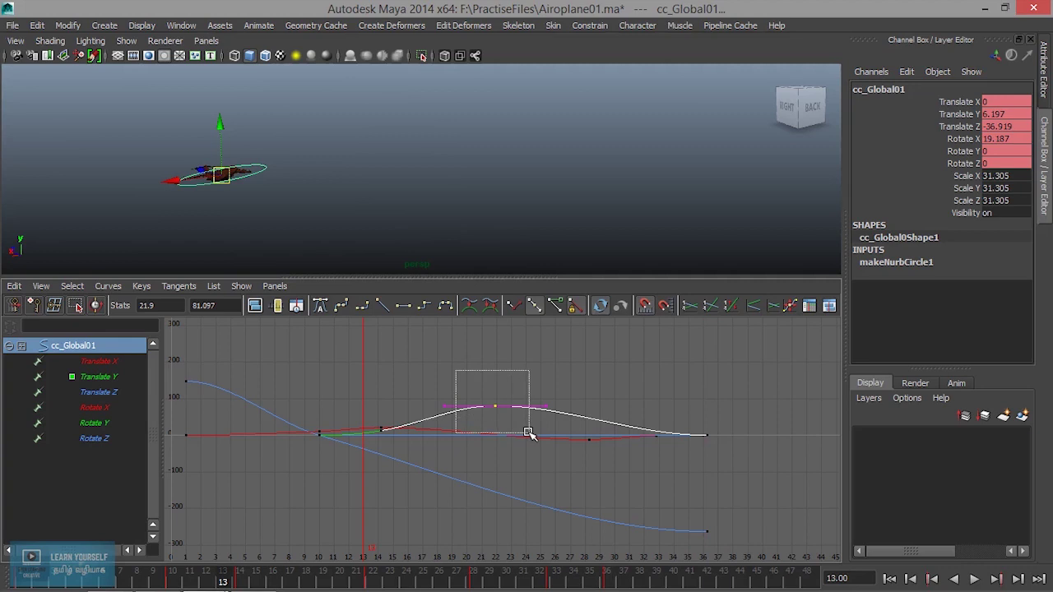
{"action": "left_click_drag", "start_coordinate": [527, 433], "coordinate": [528, 433]}
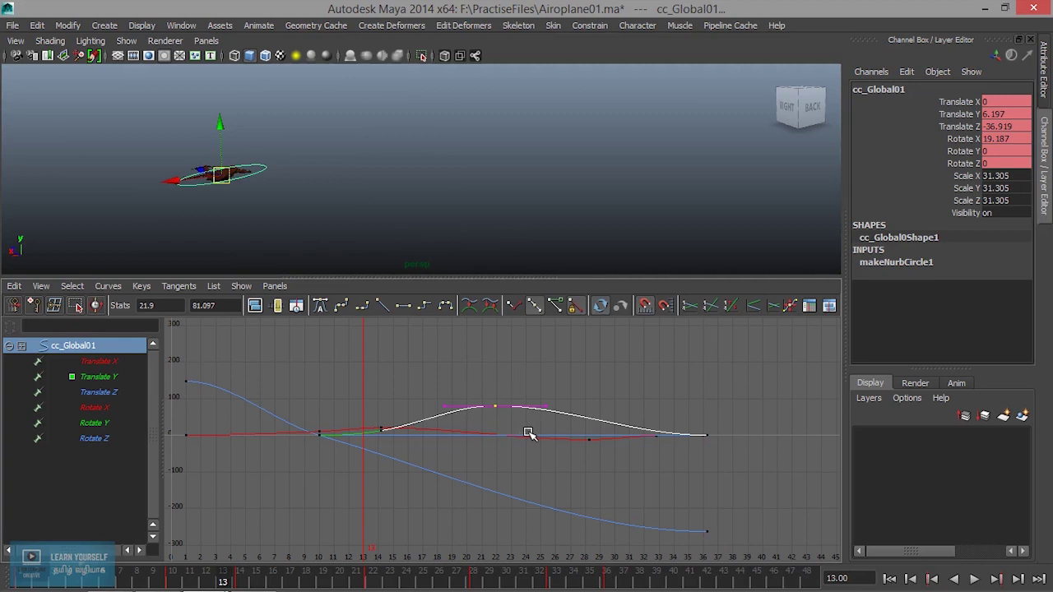